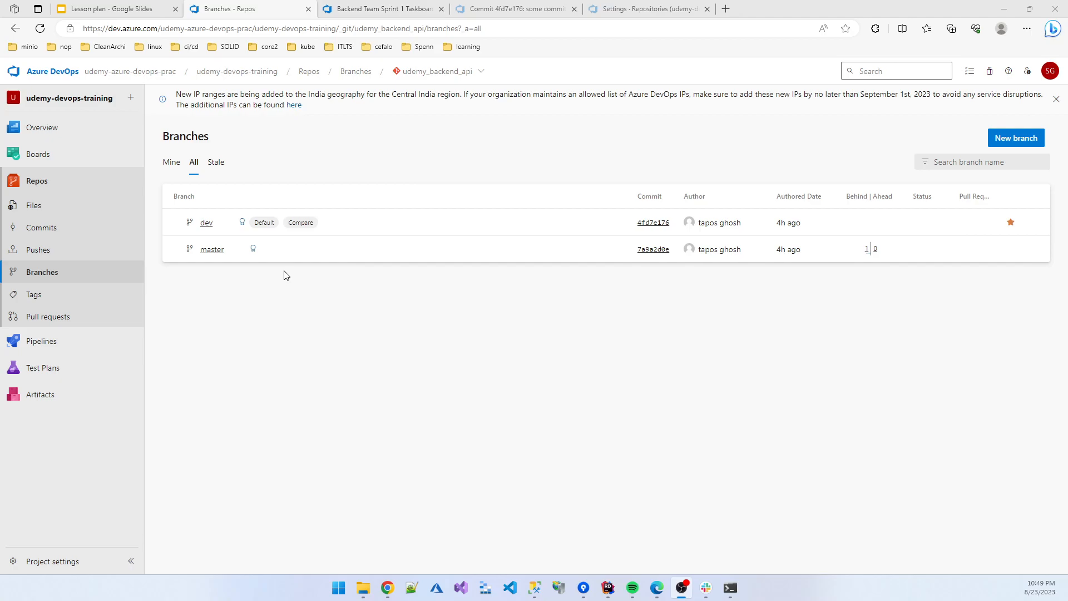
- Switch to the for-testing repository and list all of its branches
left_click(472, 72)
left_click(452, 119)
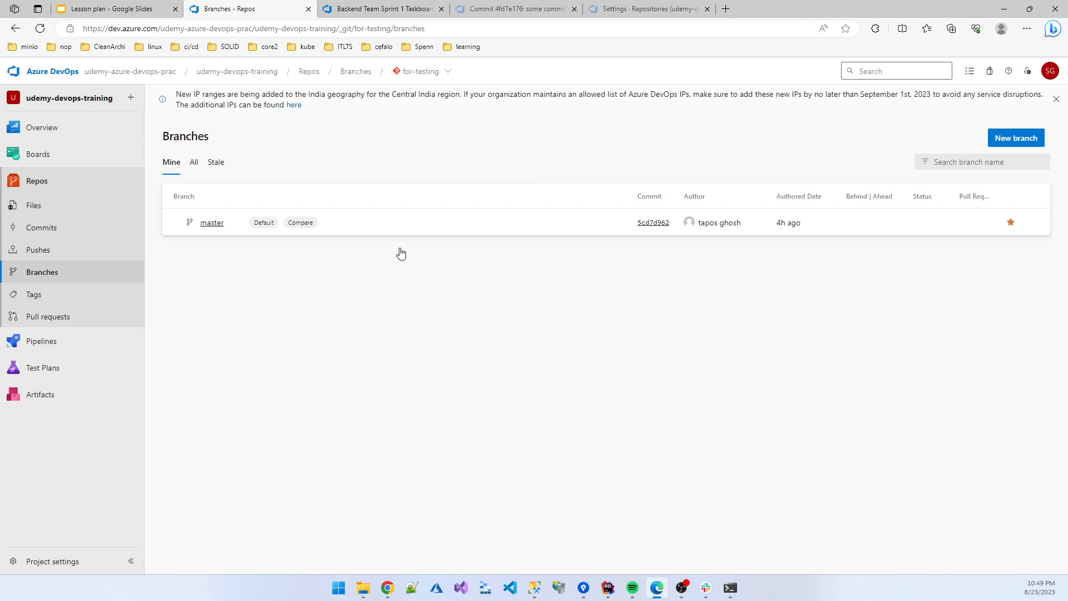
left_click(199, 165)
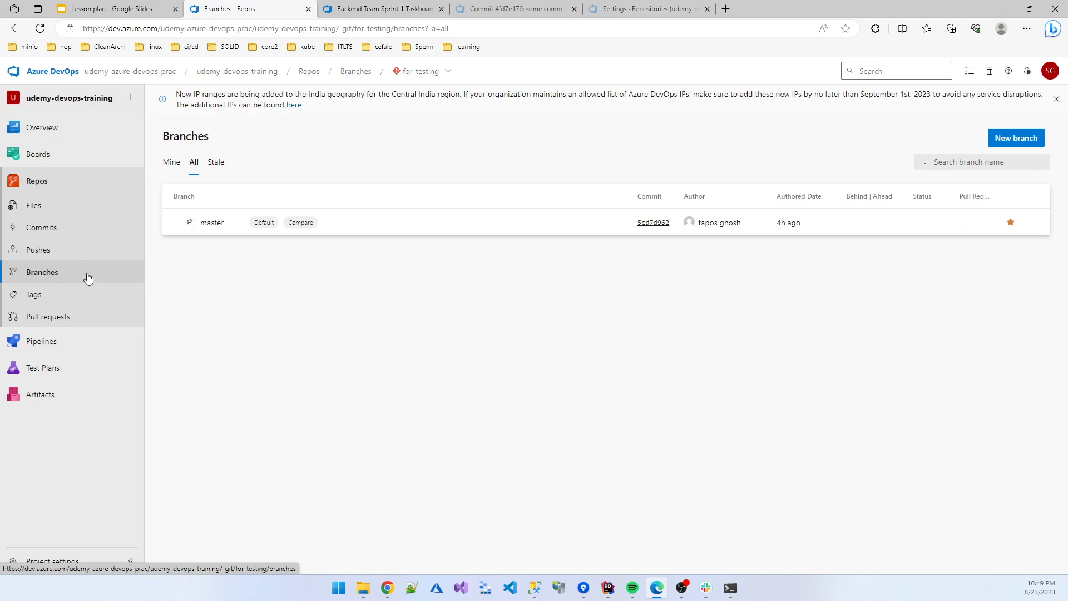
- Return to the udemy_backend_api repository and list all of its branches
left_click(53, 273)
left_click(447, 71)
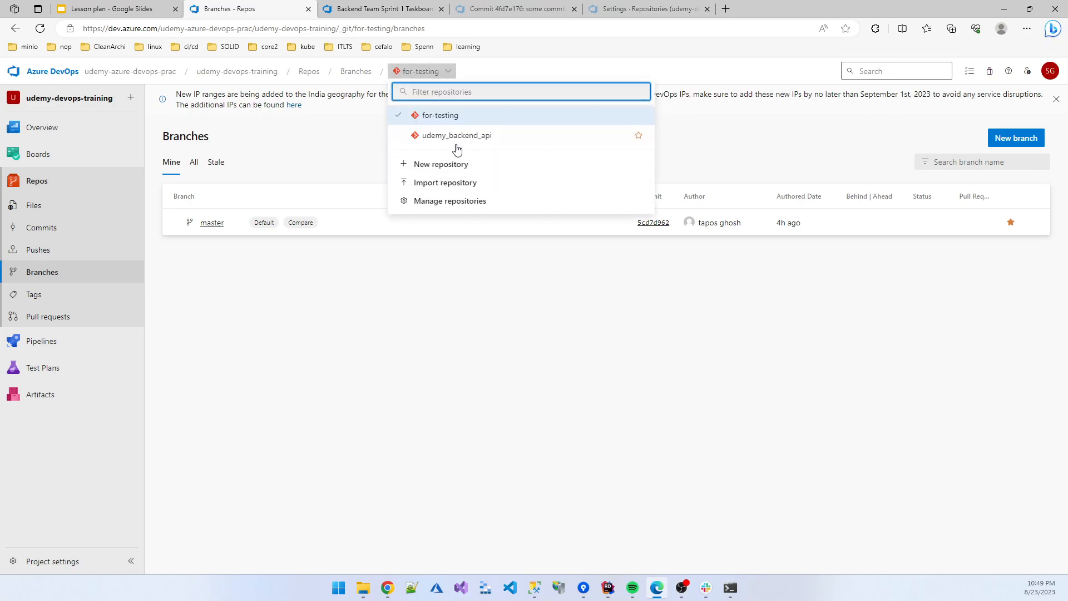
left_click(457, 136)
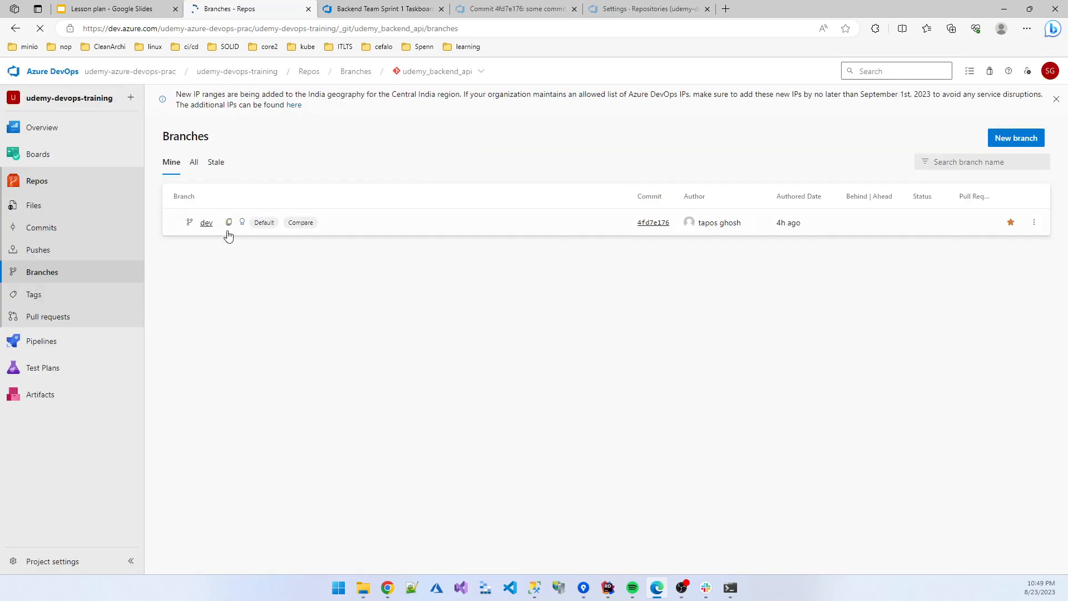
left_click(195, 163)
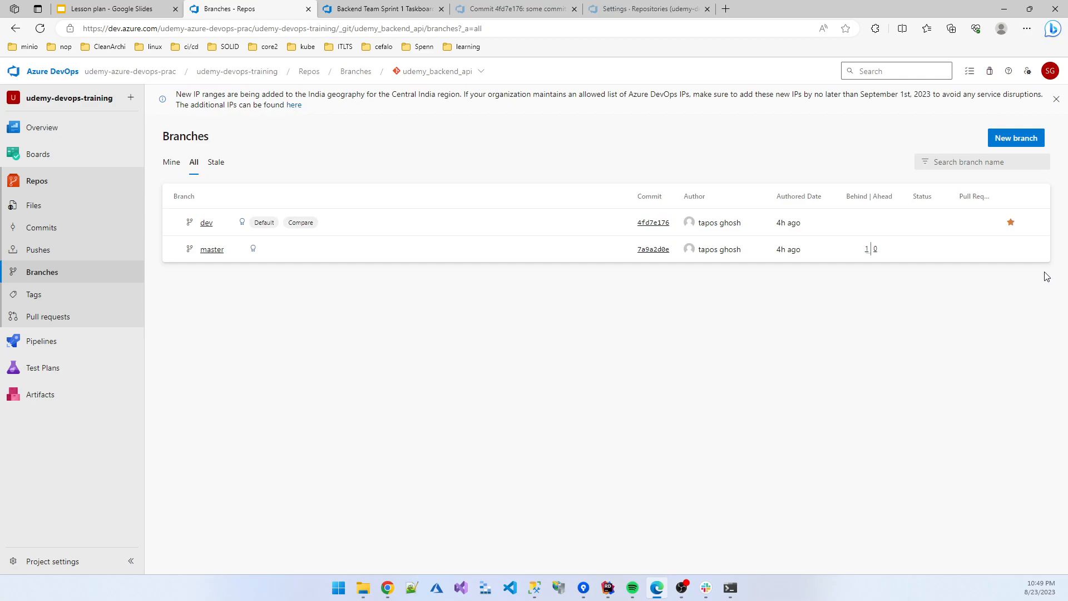
- Open the master branch's policies and disable requestors approving their own changes and the rule for newly pushed changes
left_click(1033, 248)
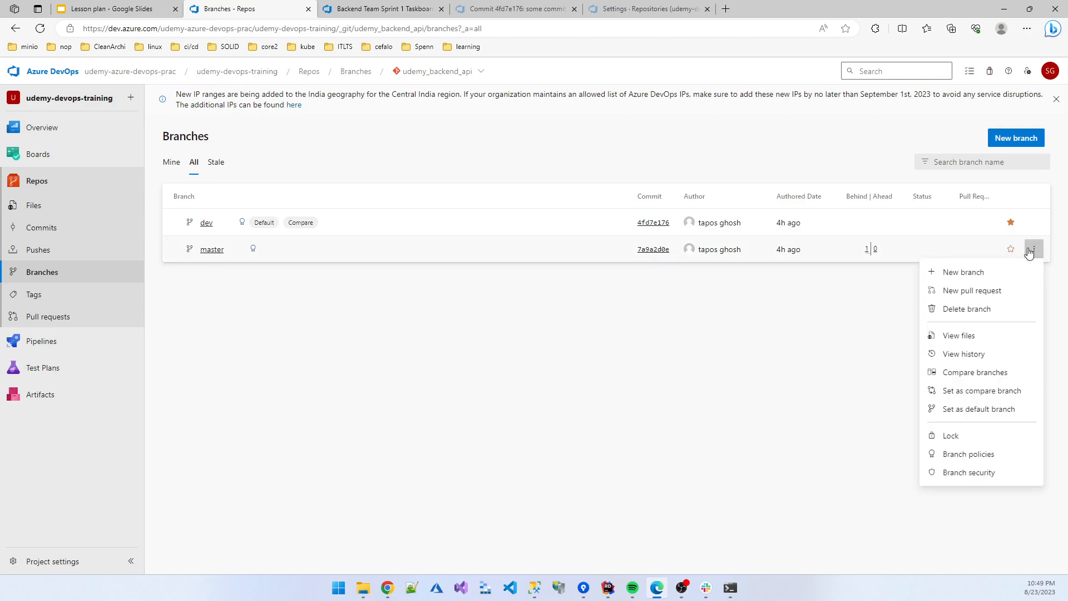
left_click(980, 456)
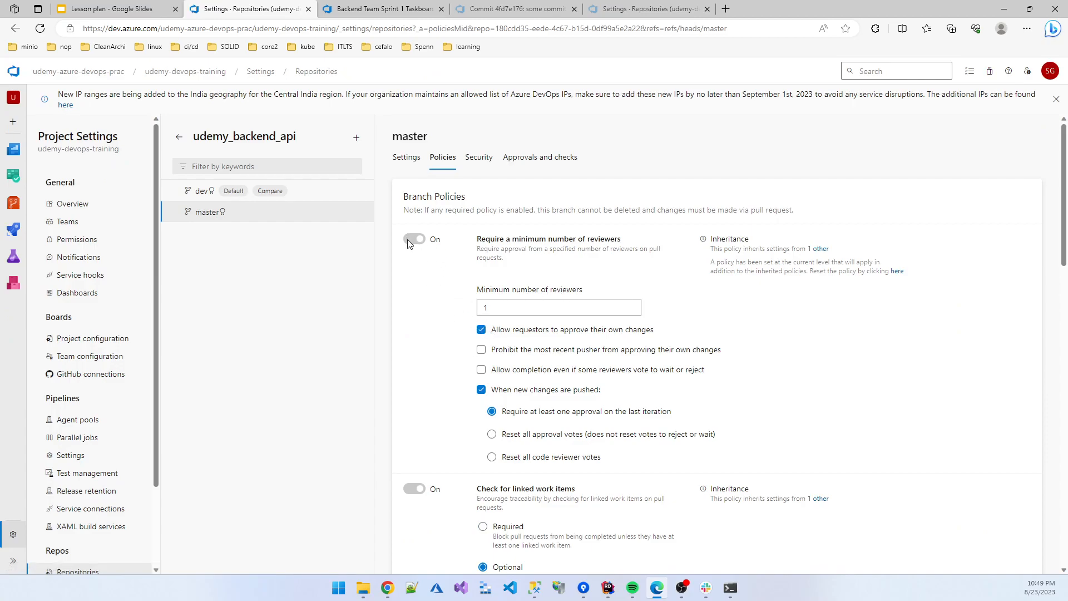
scroll(446, 317, "down", 2)
left_click(481, 320)
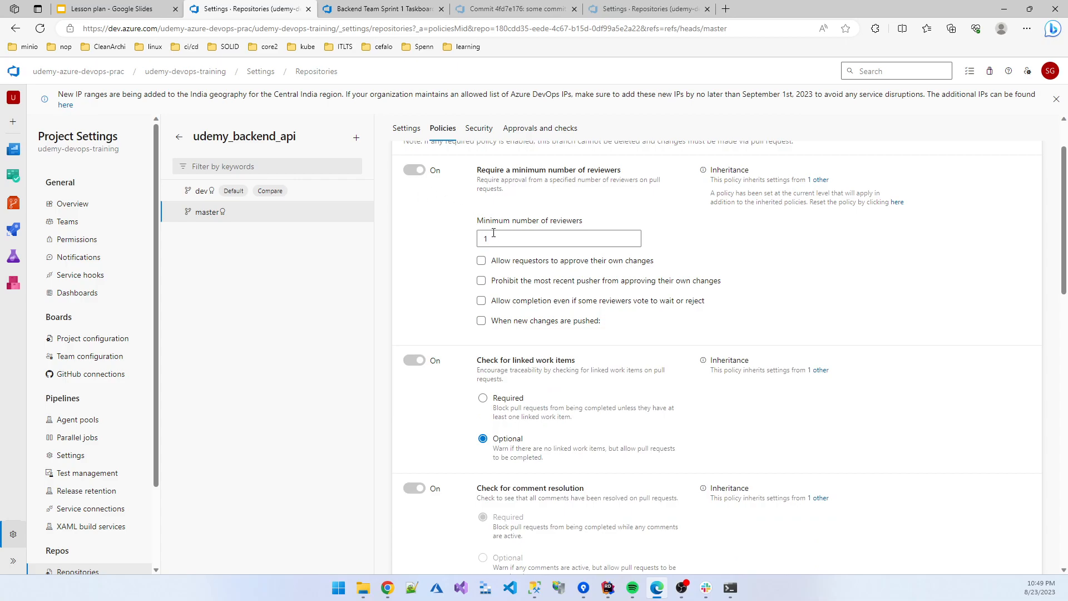
- Review and reload the master branch's policies, and turn off its minimum number of reviewers requirement
scroll(489, 234, "up", 2)
scroll(406, 445, "down", 4)
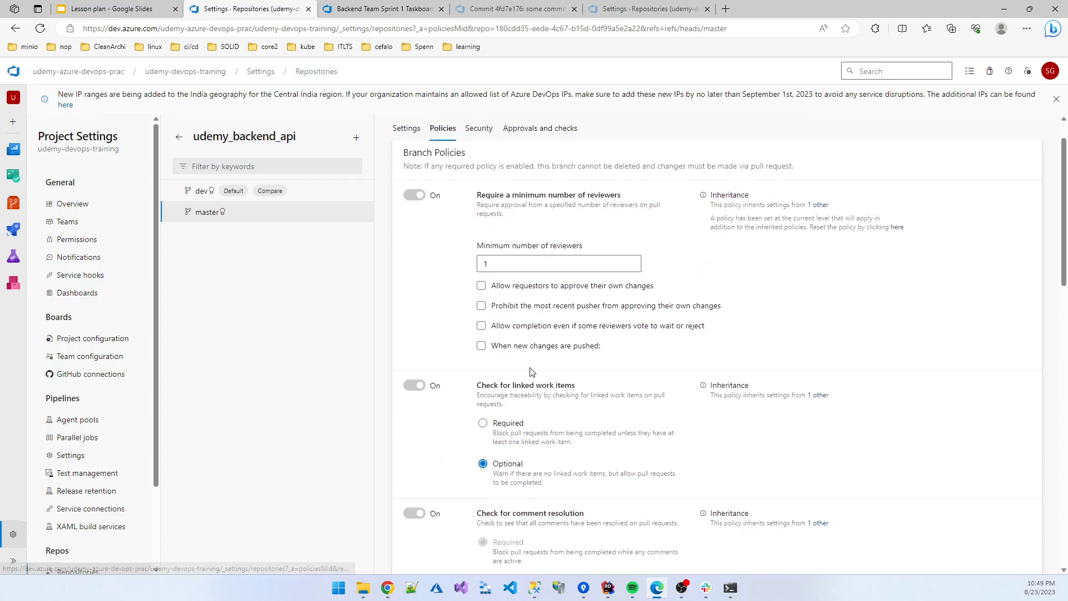
scroll(603, 412, "down", 10)
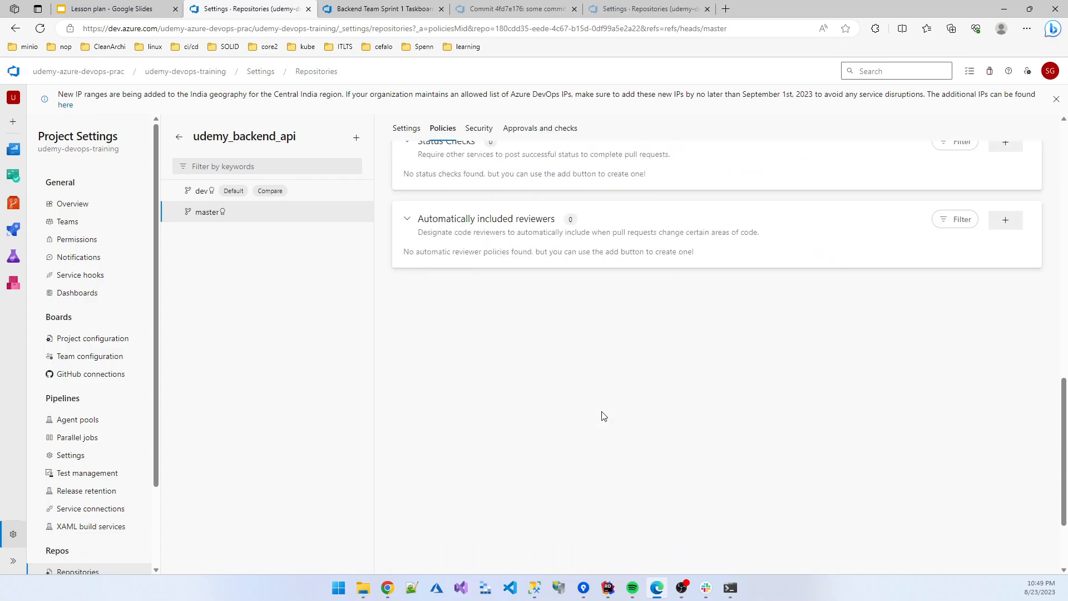
scroll(603, 416, "up", 10)
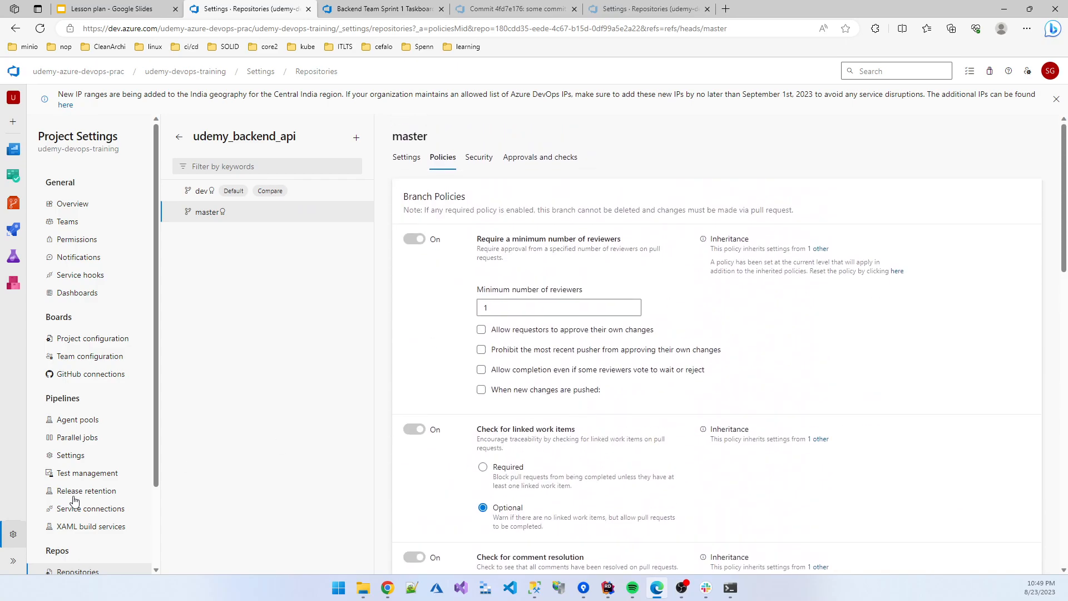
scroll(143, 467, "down", 3)
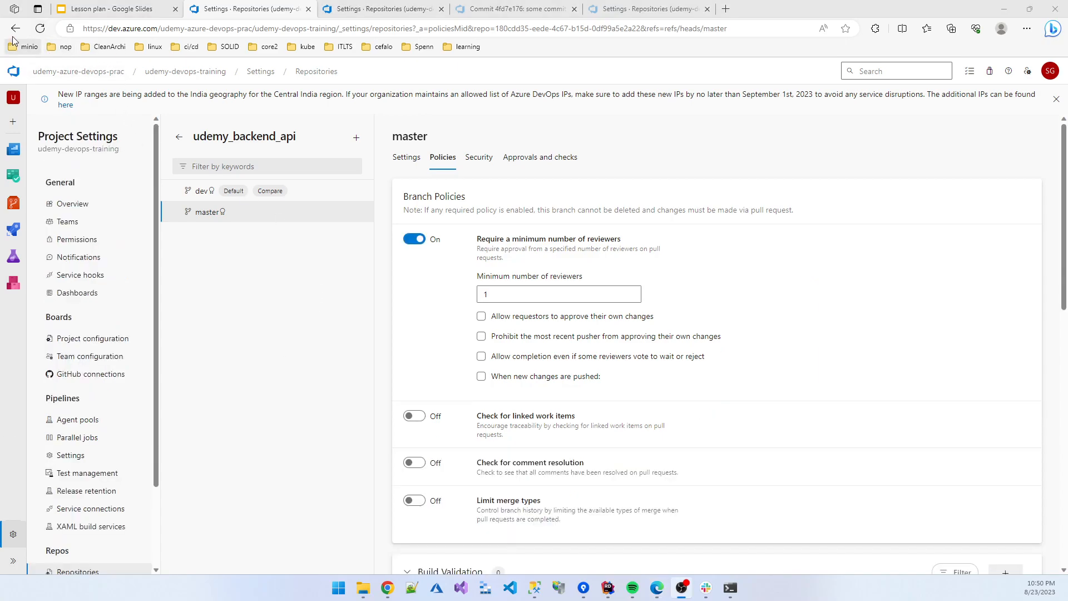
left_click(38, 30)
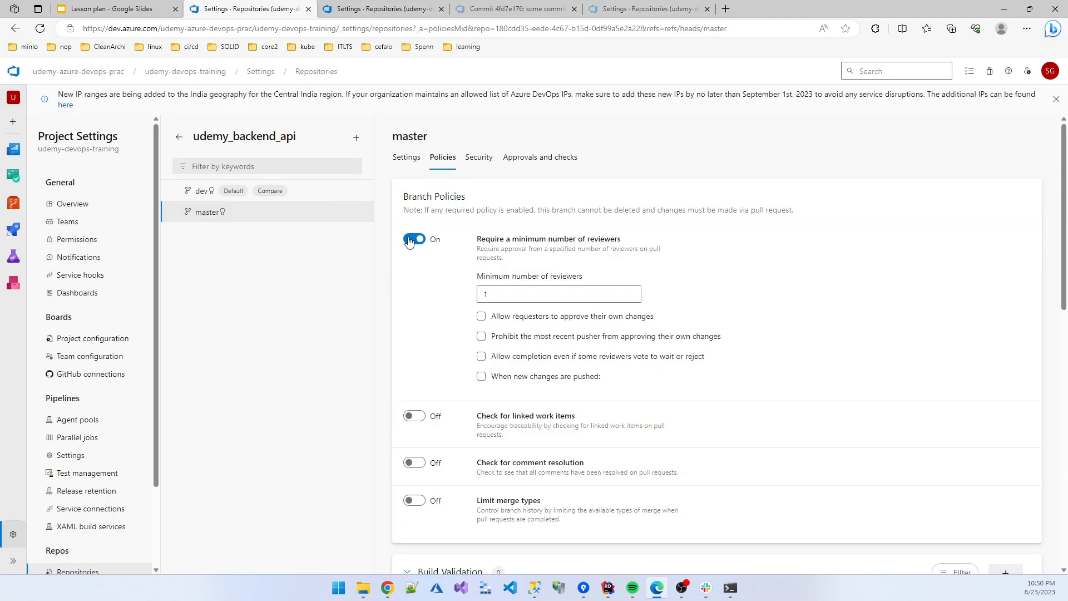
left_click(410, 240)
scroll(556, 356, "down", 3)
scroll(501, 369, "up", 3)
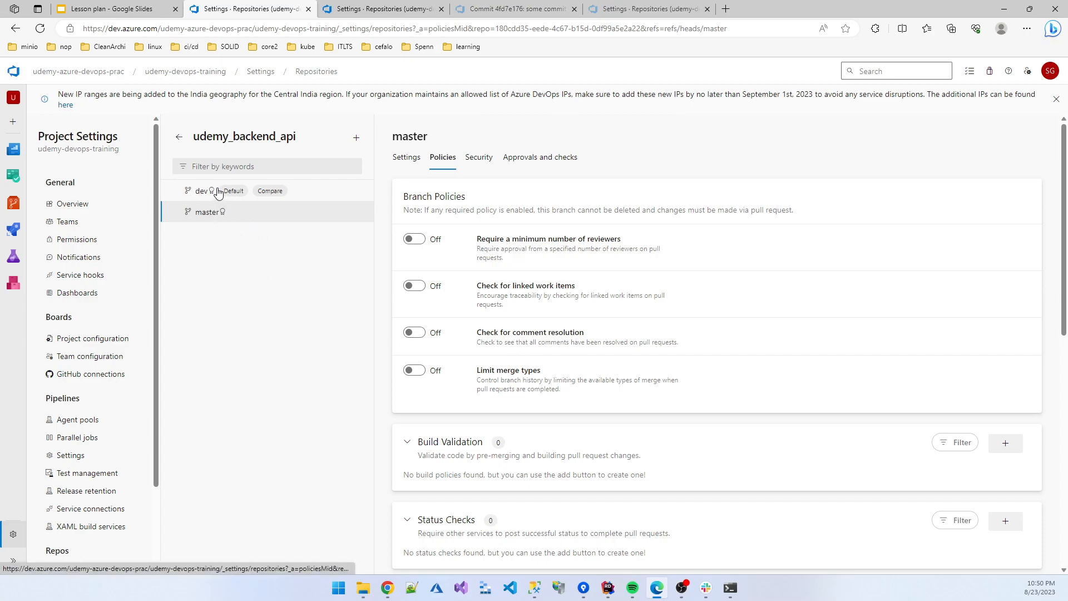
- Turn off the dev branch's policies for minimum reviewers, linked work items, comment resolution and merge types, and reload the page
left_click(201, 191)
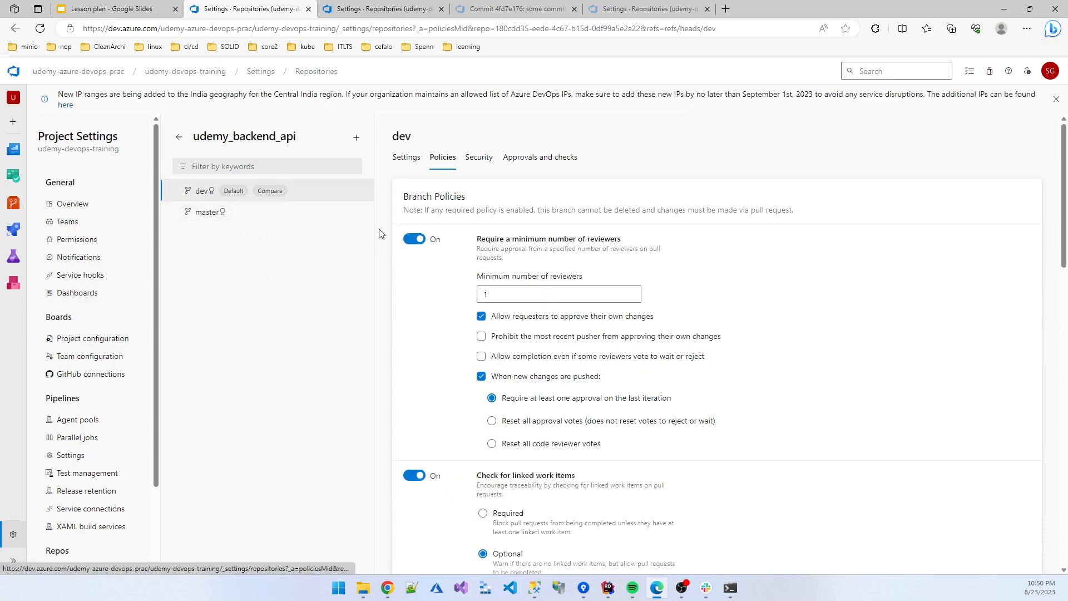
left_click(412, 240)
left_click(411, 285)
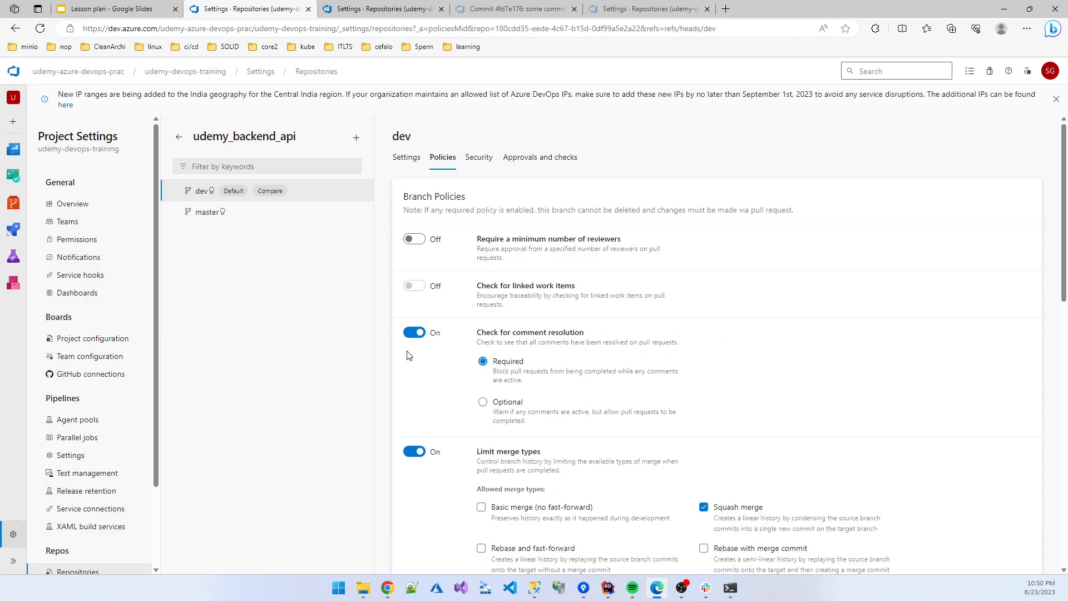
left_click(411, 332)
left_click(411, 370)
scroll(412, 378, "down", 5)
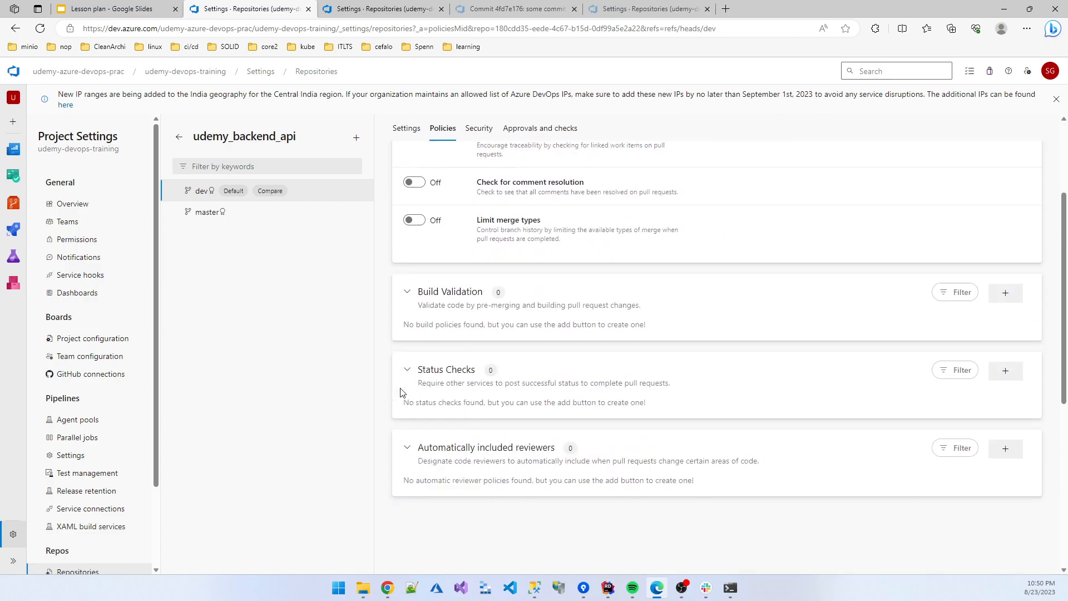
scroll(405, 388, "up", 5)
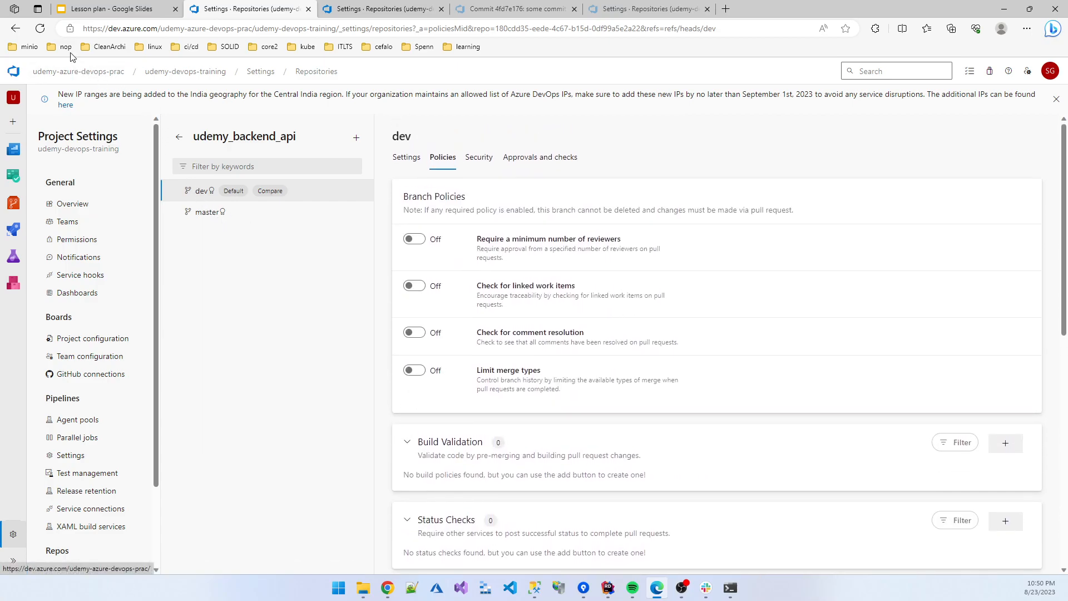
left_click(41, 29)
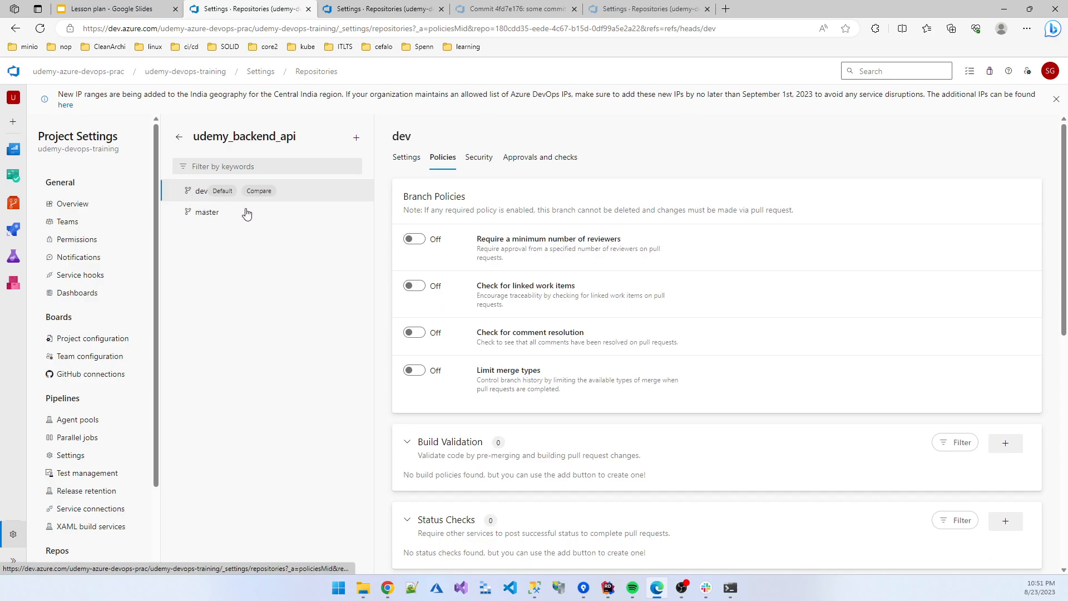
- Go back to the repository's branches and list all of them to check their policy markers
mouse_move(10, 205)
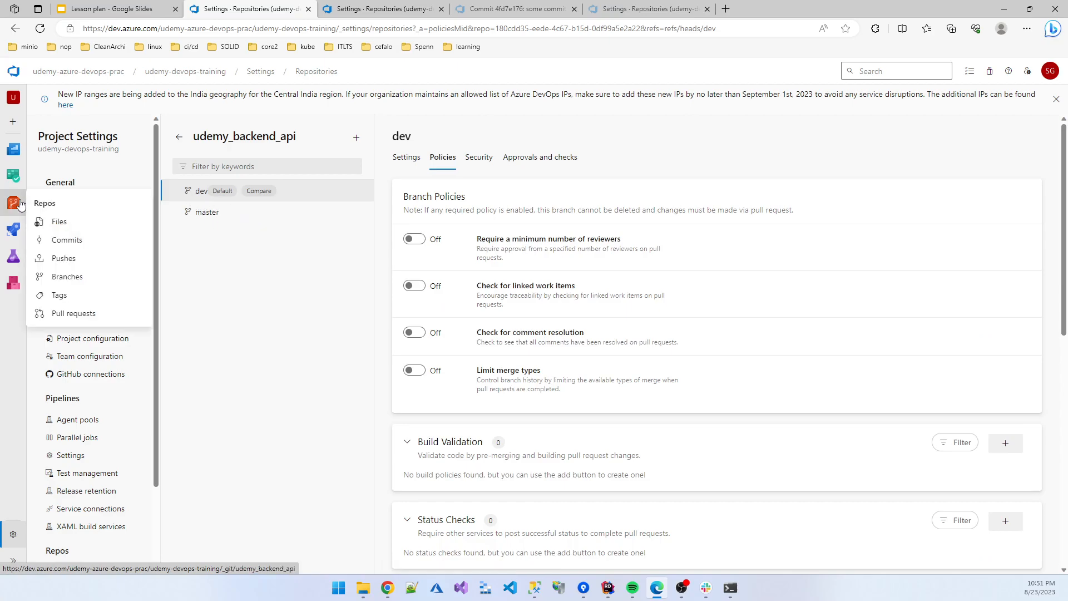
left_click(59, 280)
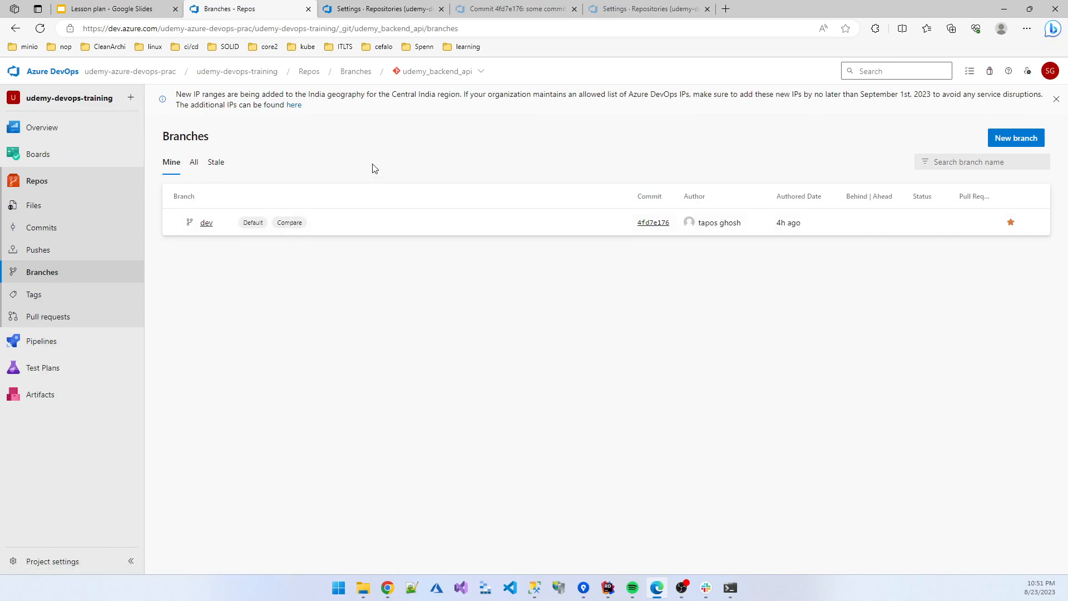
left_click(196, 163)
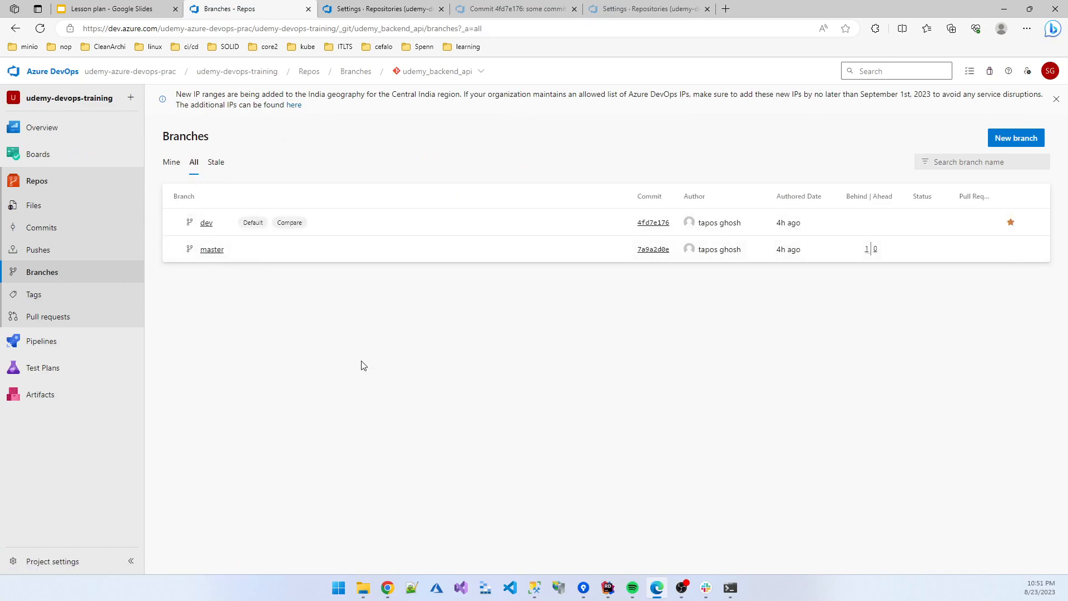
- Open the project settings in a new browser tab and close the old commit and settings tabs
right_click(54, 563)
left_click(92, 395)
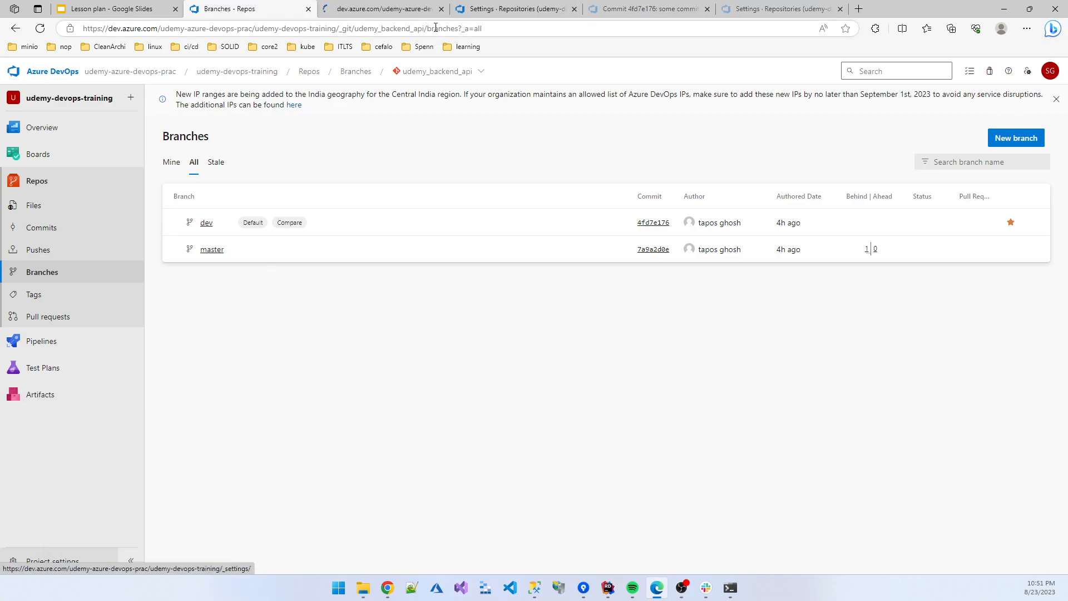
right_click(386, 9)
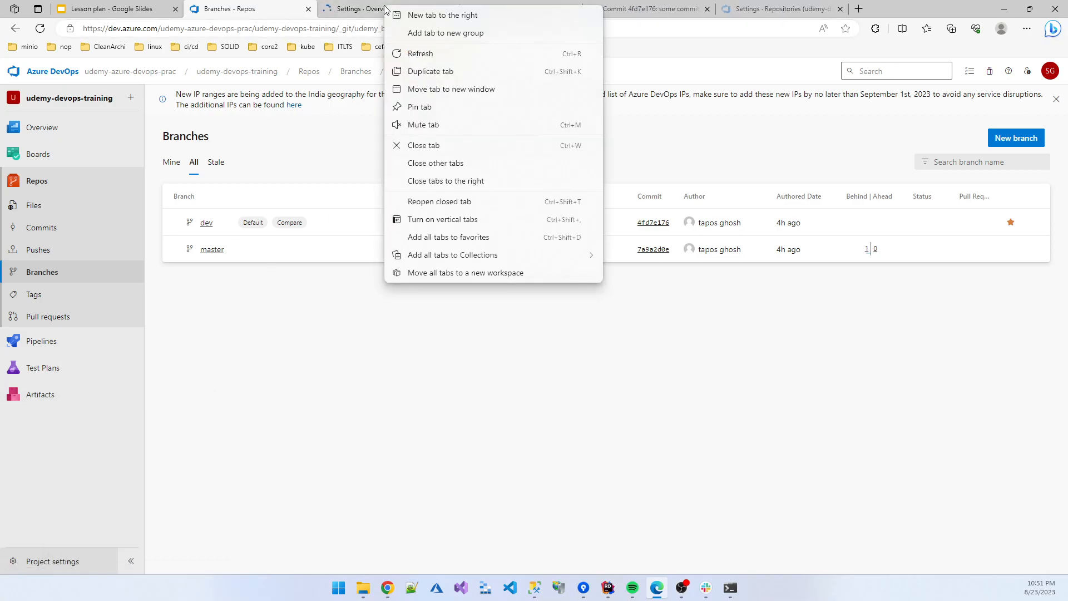
left_click(645, 10)
left_click(574, 9)
left_click(574, 8)
left_click(574, 9)
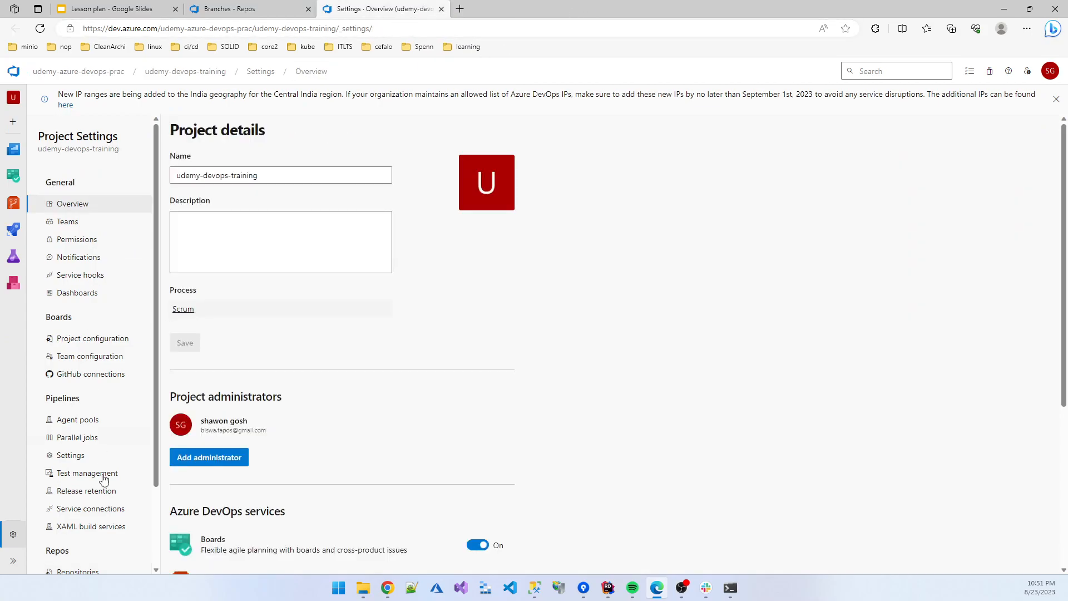
- Open the policies for all repositories in the project settings and find the project-wide branch policies
scroll(100, 470, "down", 3)
left_click(15, 559)
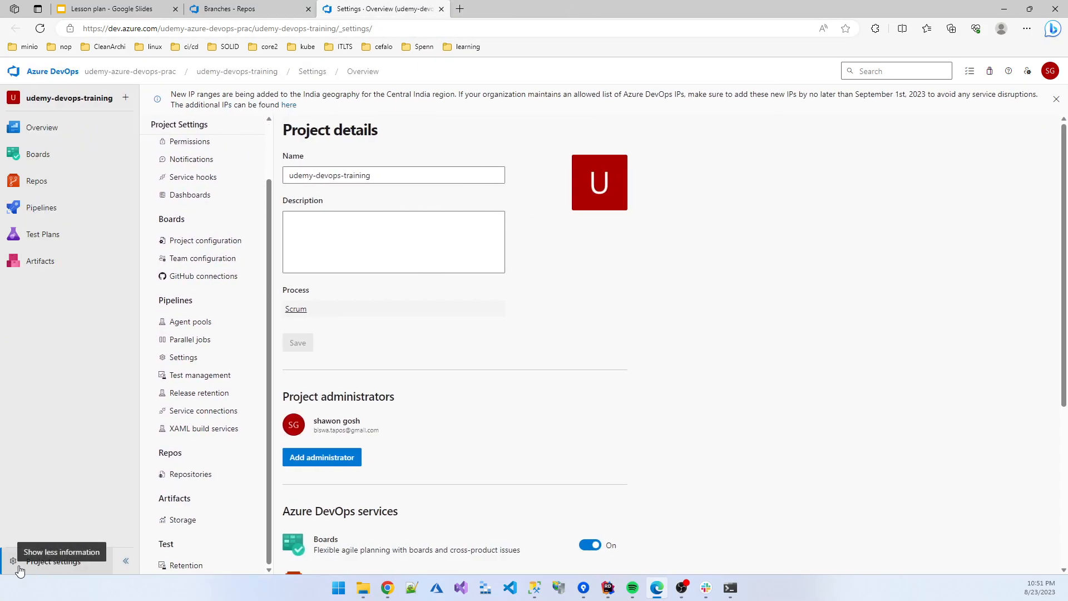
left_click(56, 564)
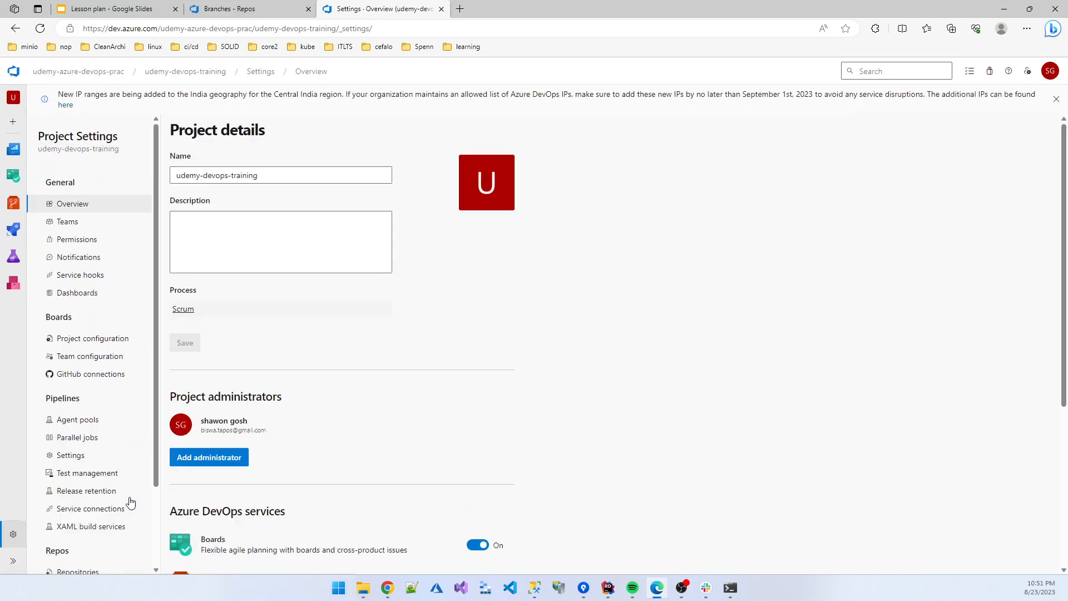
scroll(94, 358, "down", 3)
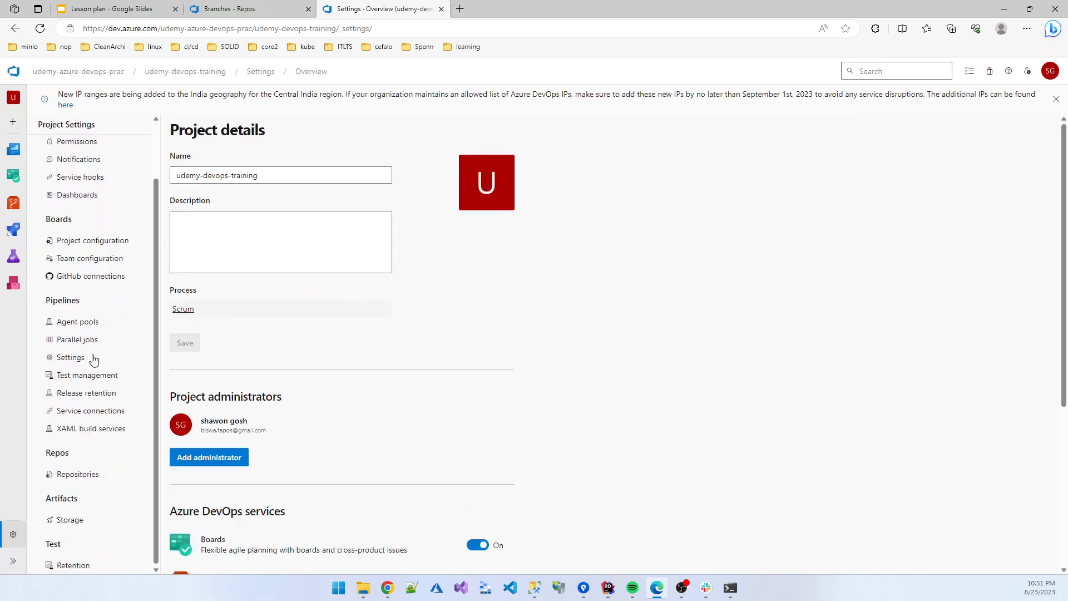
left_click(78, 474)
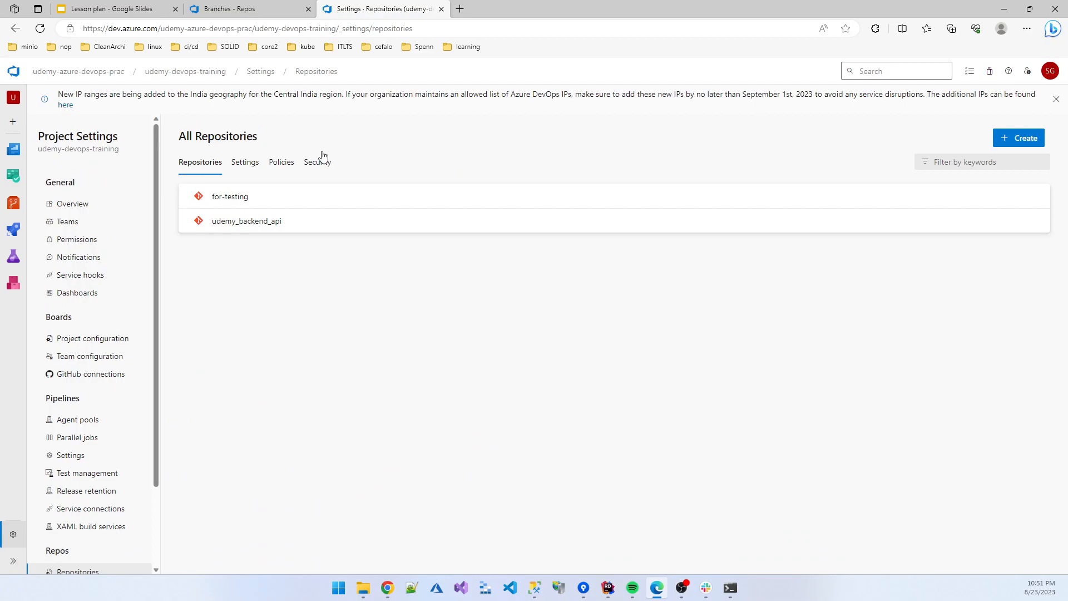
left_click(284, 163)
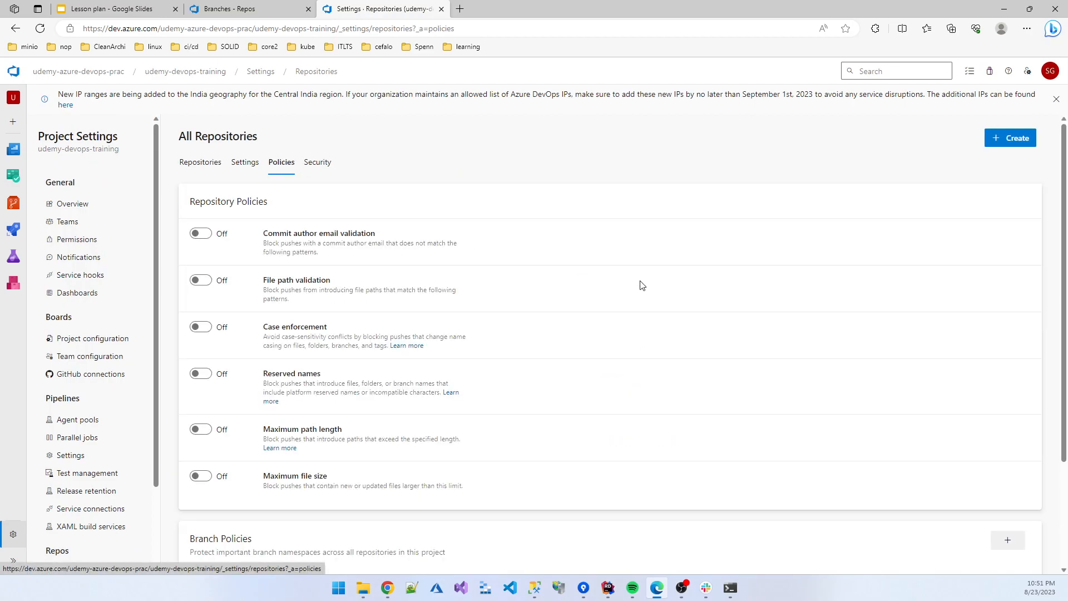
scroll(545, 283, "down", 3)
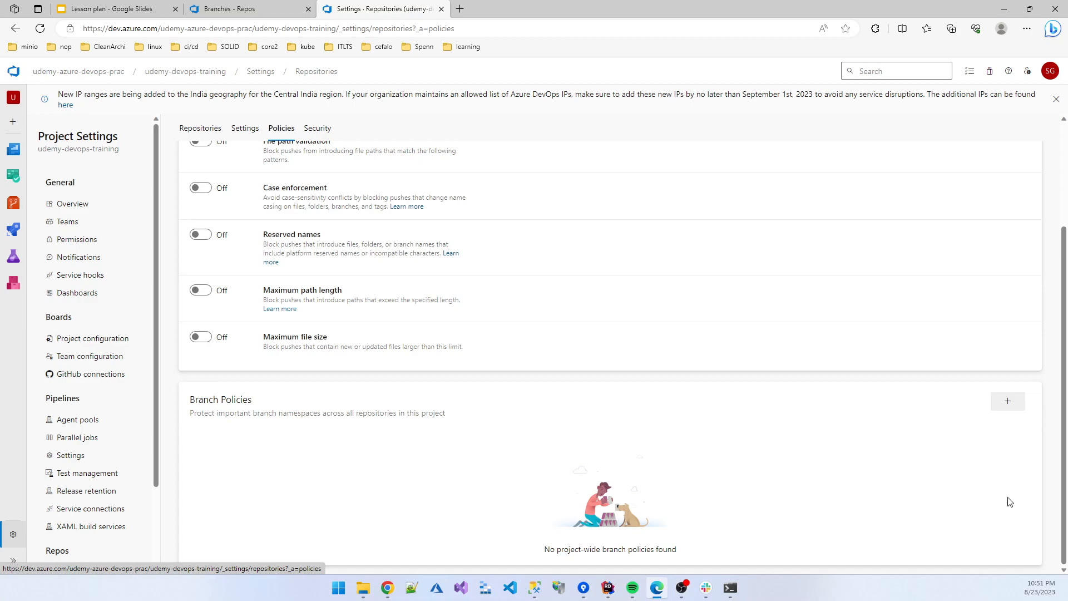
- Add project-wide branch protection for current and future branches matching the pattern master
left_click(1007, 402)
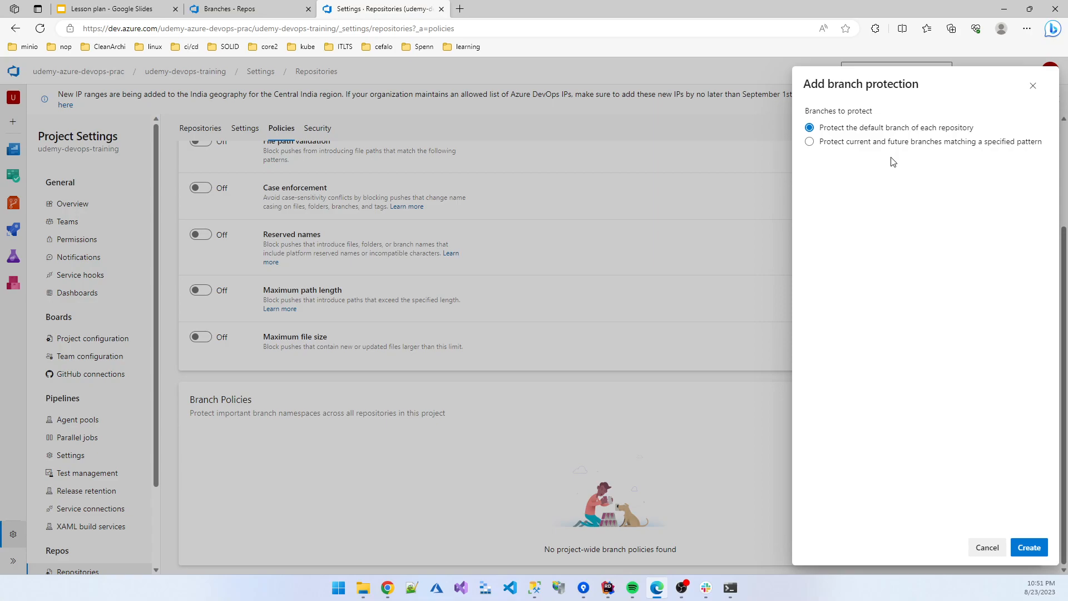
left_click(809, 141)
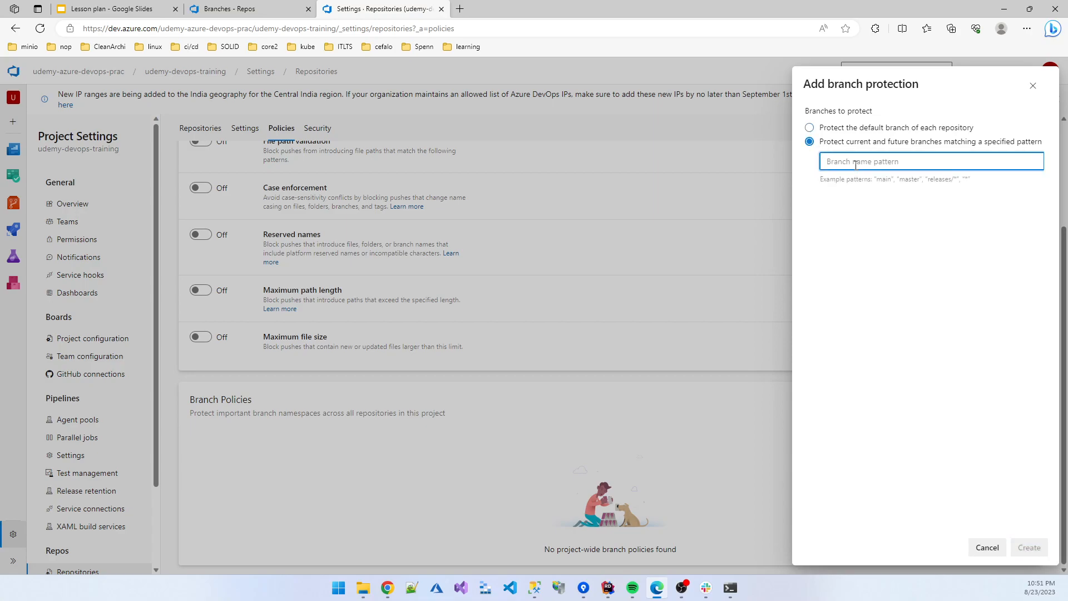
type("MAST")
key("BackSpace")
key("BackSpace")
key("BackSpace")
key("BackSpace")
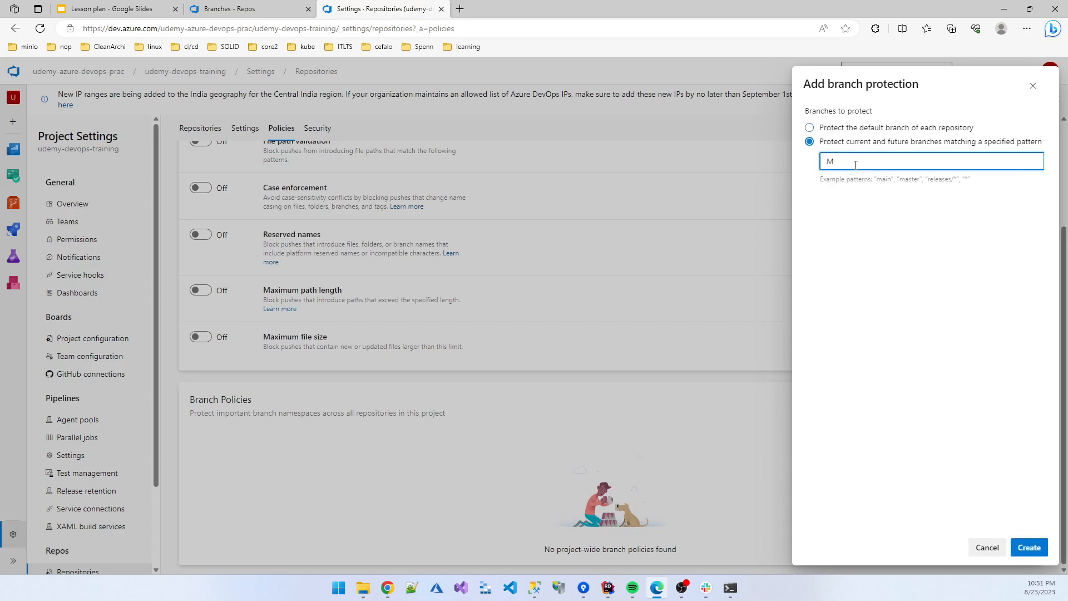
type("master")
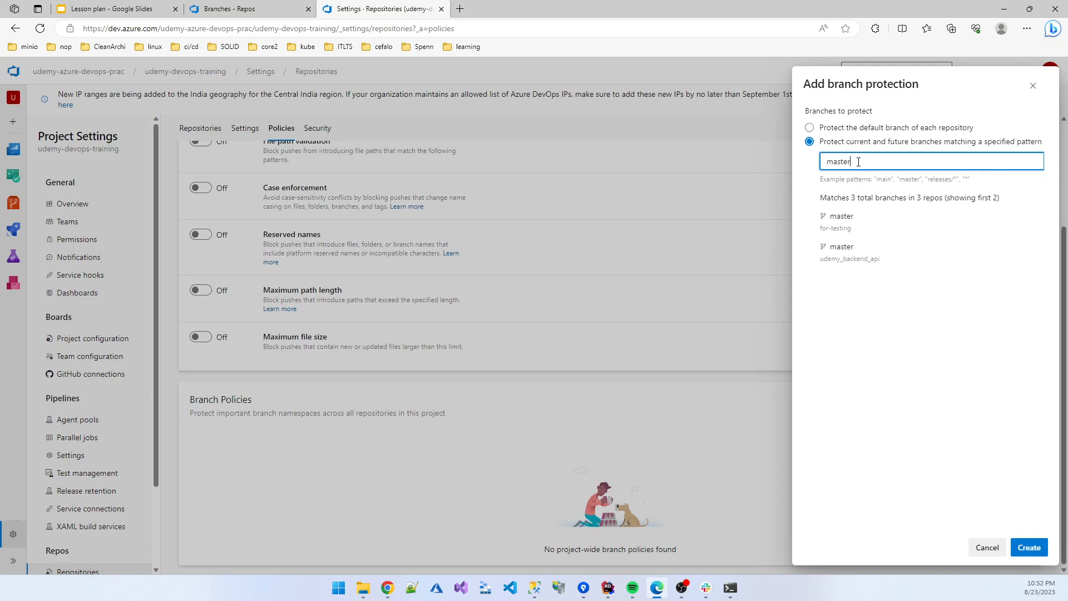
left_click(1027, 549)
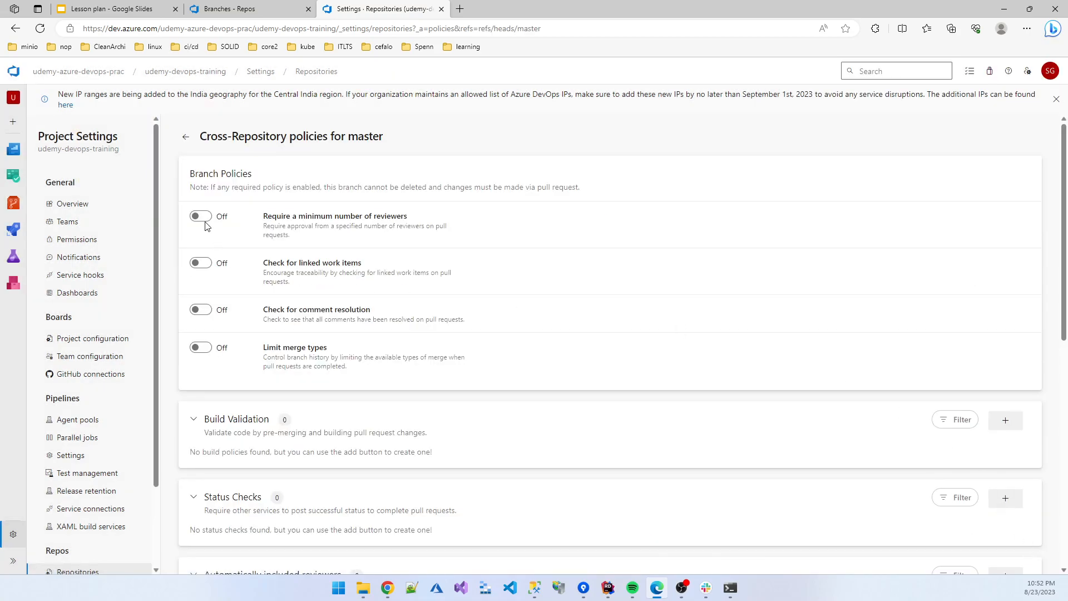
- For master, require a minimum of 1 reviewer, allow requestors to approve their own changes, and require one approval on the last iteration after new pushes
left_click(202, 218)
left_click_drag(282, 271, 217, 266)
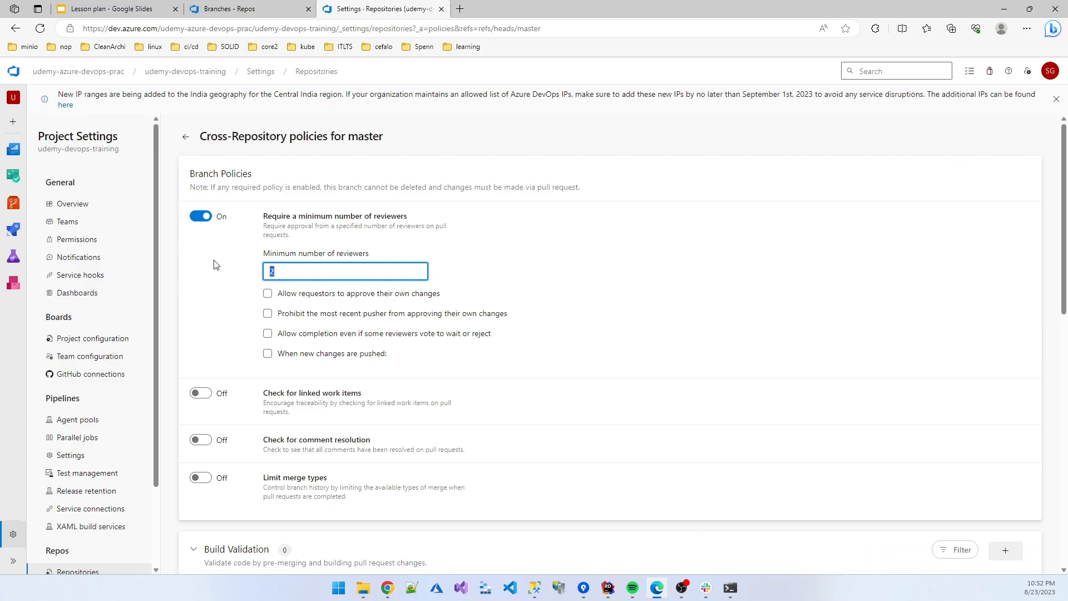
type("1")
left_click(268, 294)
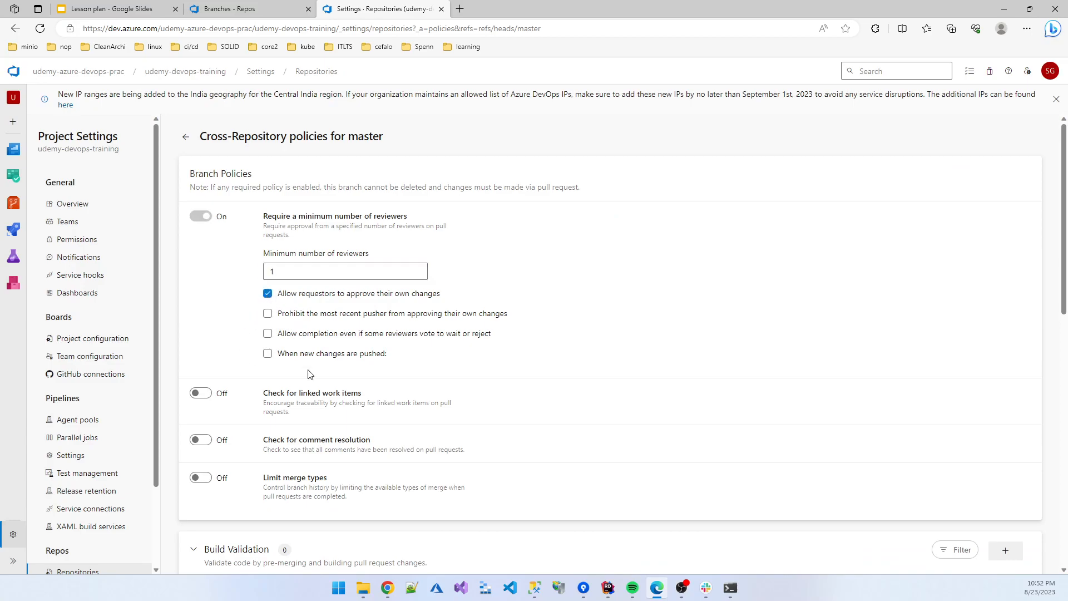
left_click(269, 354)
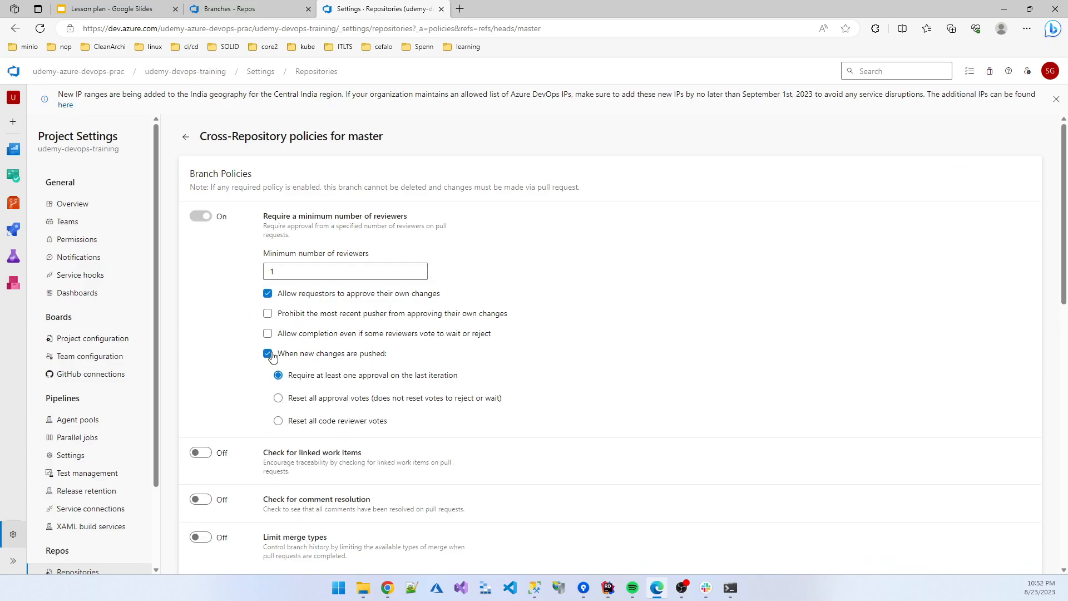
- Turn on master's linked work items check as optional and its comment resolution check as required
scroll(567, 382, "down", 2)
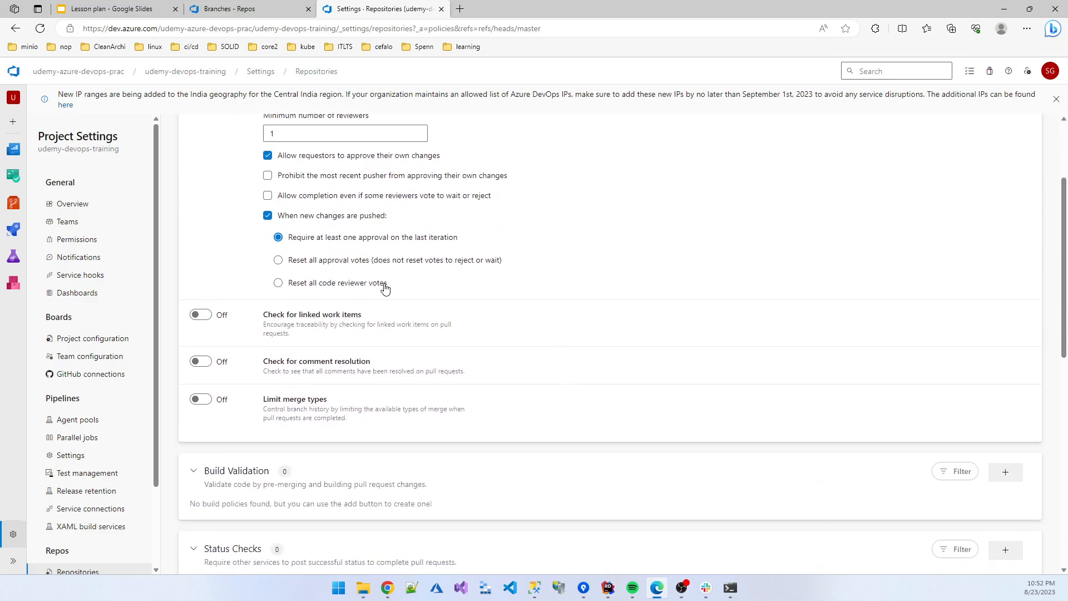
left_click(209, 316)
left_click(270, 393)
scroll(457, 405, "down", 2)
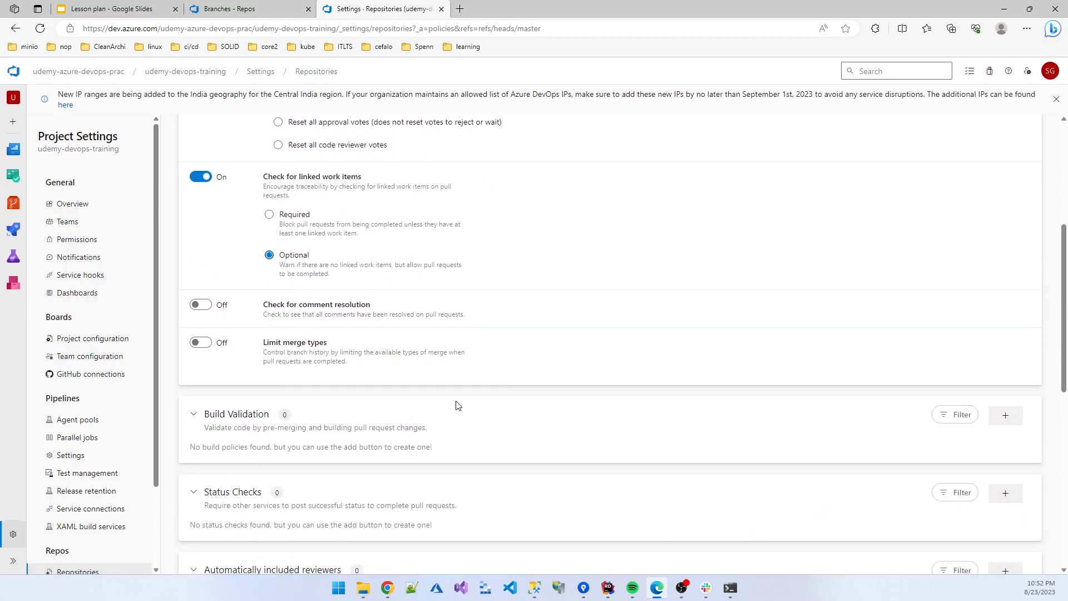
left_click(202, 305)
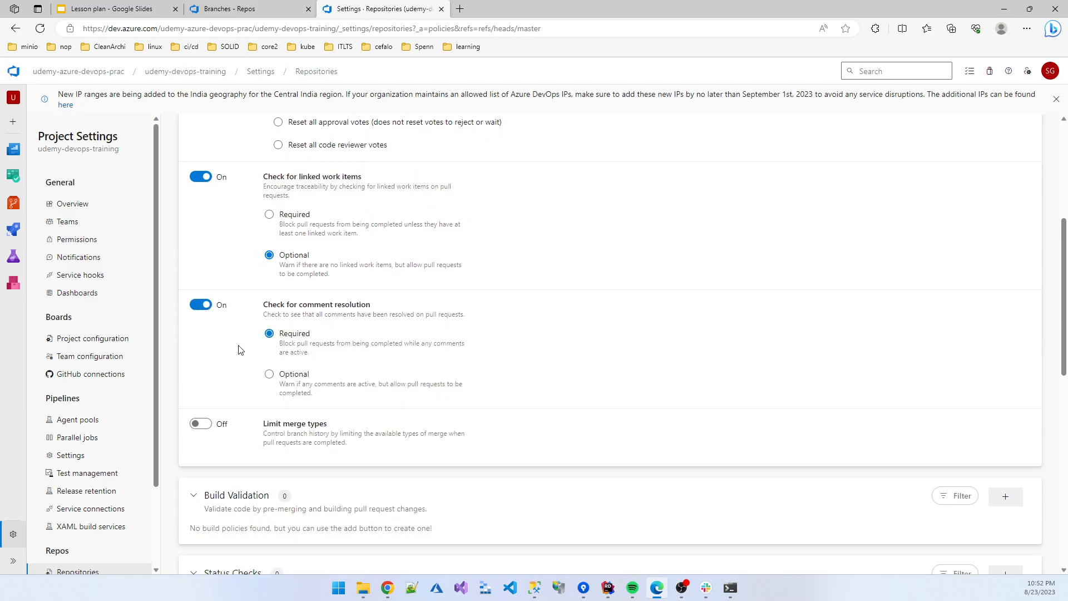
- Limit master's merge types so that only basic merge (no fast-forward) is allowed
left_click(202, 424)
scroll(364, 423, "down", 2)
scroll(448, 378, "up", 4)
scroll(448, 378, "down", 5)
left_click(490, 272)
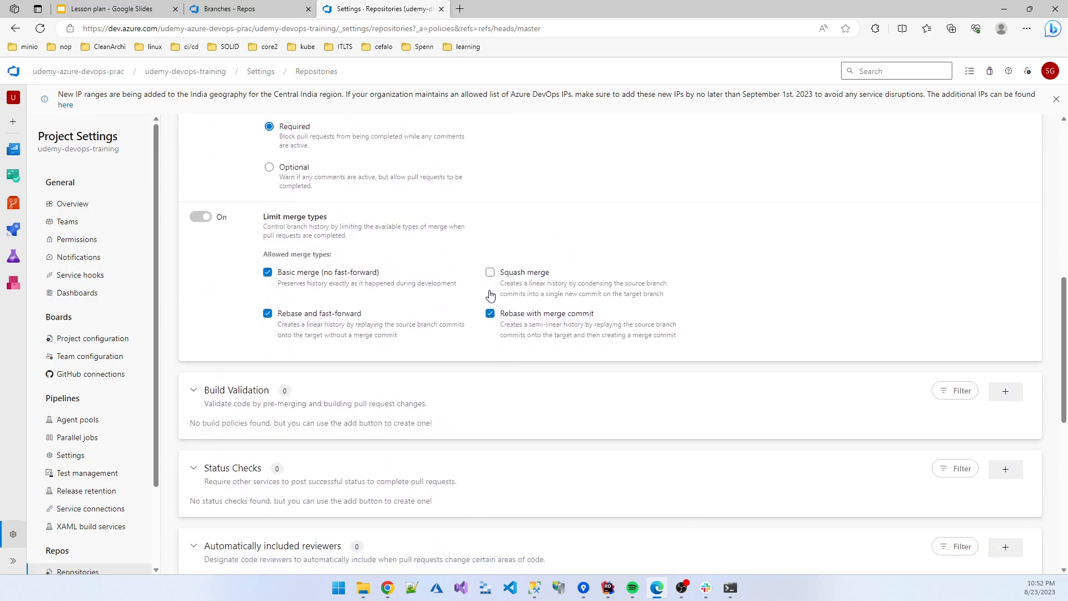
left_click(490, 315)
left_click(267, 314)
scroll(658, 362, "down", 7)
scroll(660, 363, "up", 8)
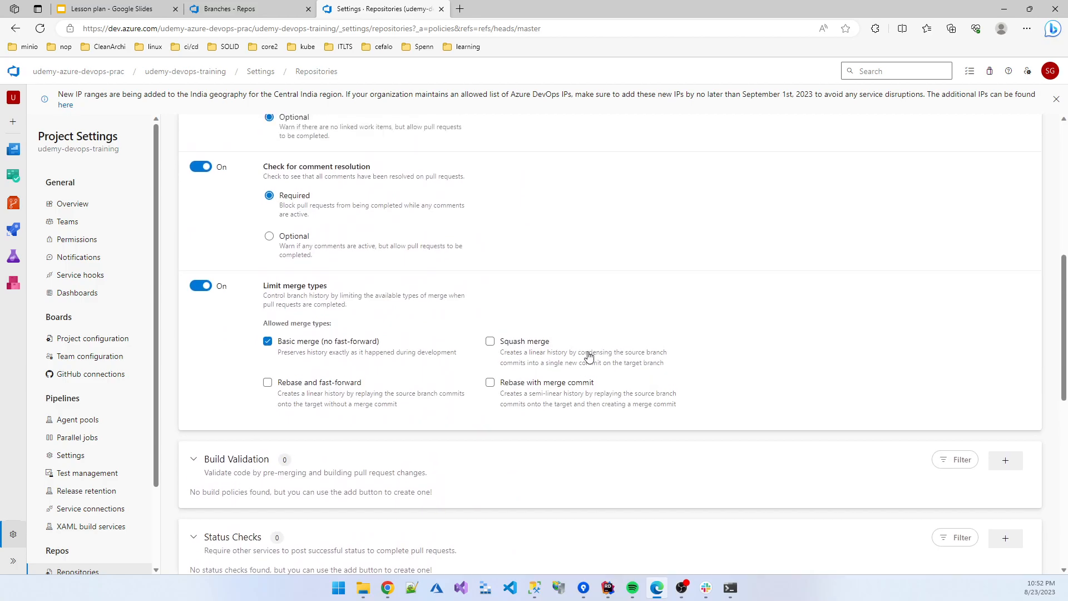
scroll(556, 382, "up", 7)
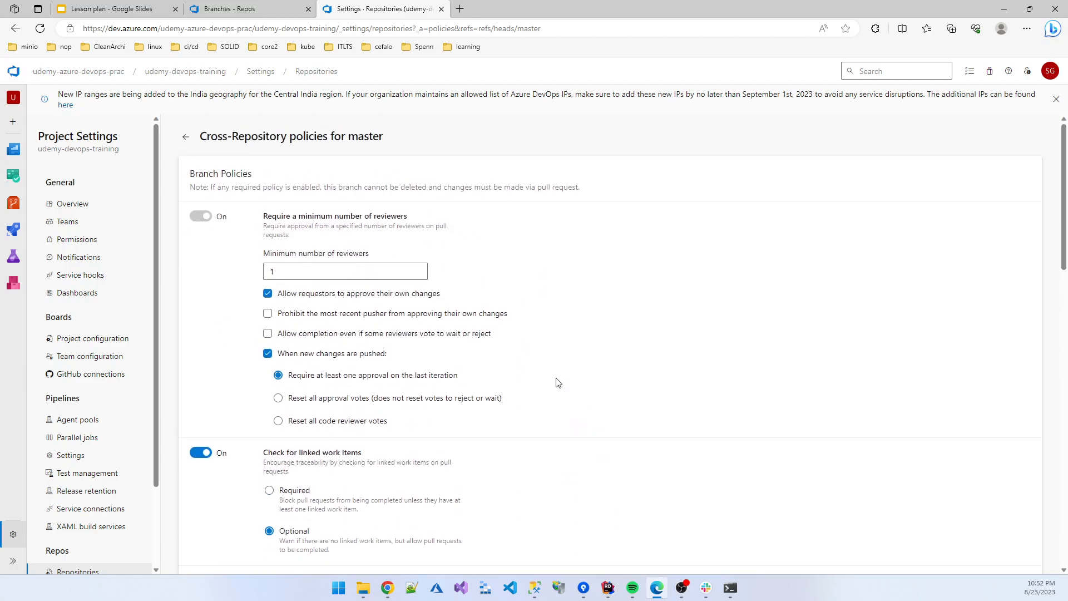
- Return to the policies for all repositories and add branch protection for branches matching the pattern dev
left_click(186, 137)
scroll(584, 354, "down", 2)
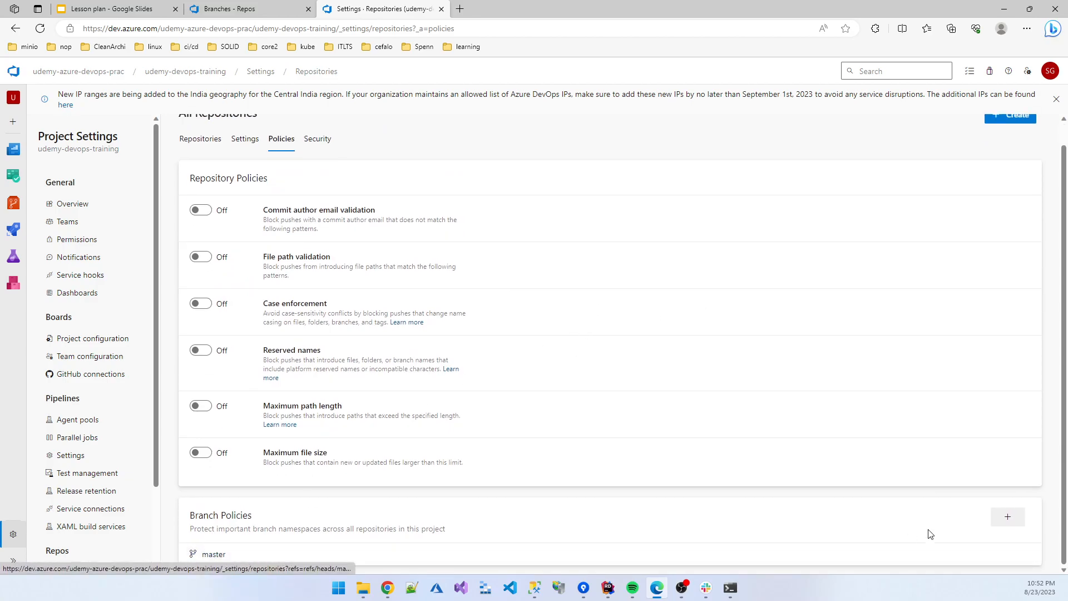
left_click(1017, 523)
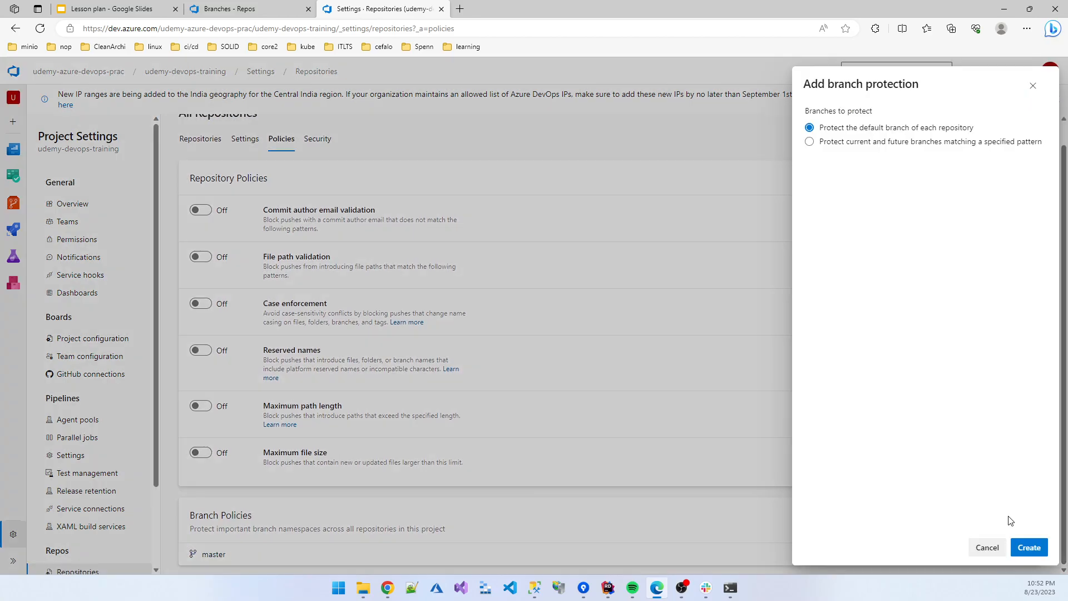
left_click(876, 144)
left_click(878, 160)
type("dev")
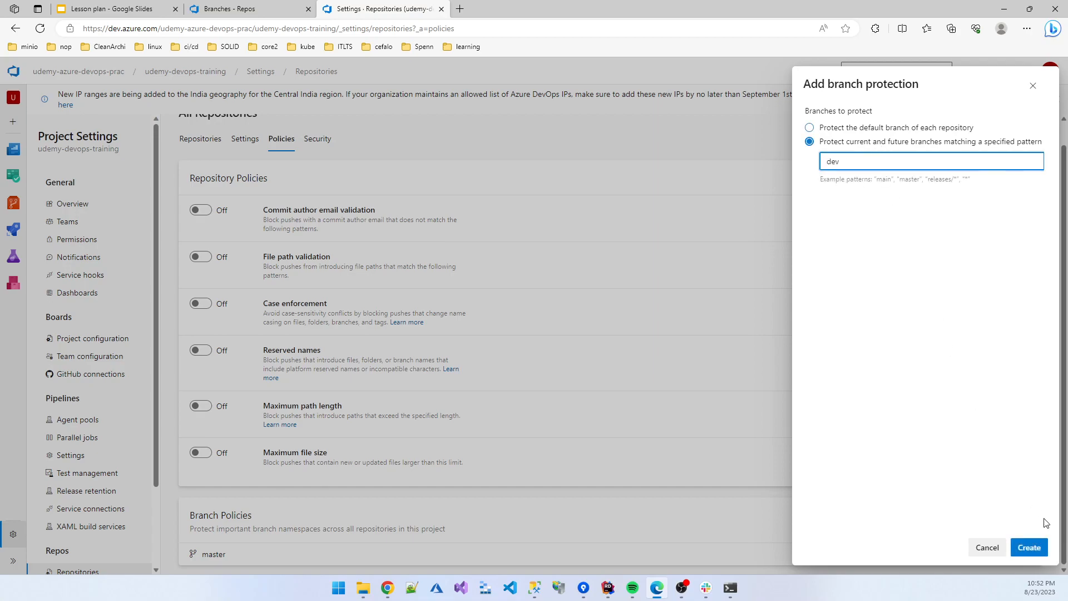
left_click(1036, 551)
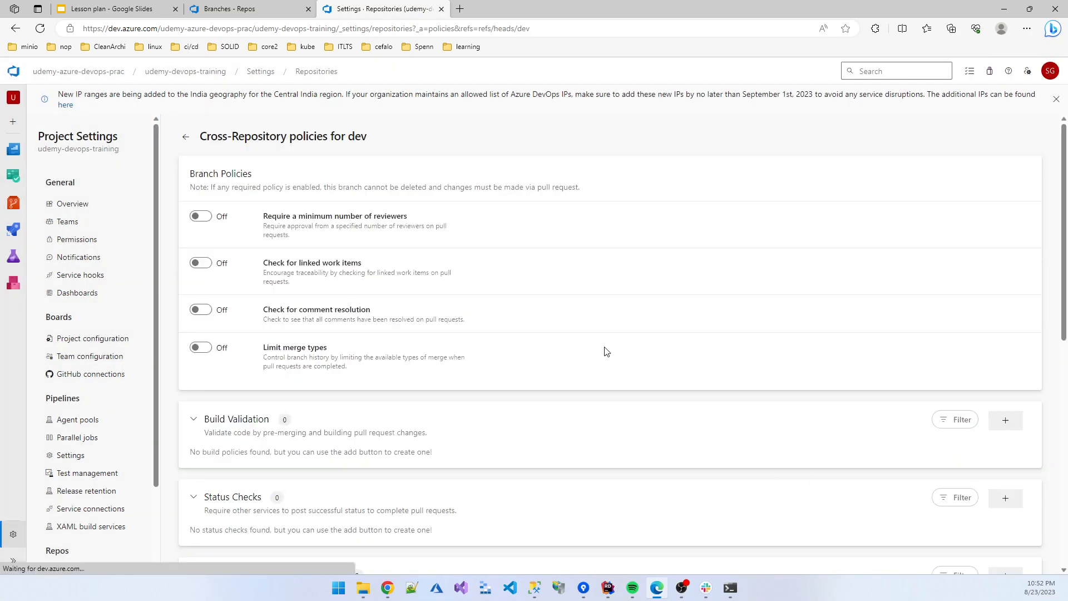
- For dev, require a minimum of 1 reviewer, allow requestors to approve their own changes, and require one approval on the last iteration after new pushes
left_click(209, 219)
left_click(268, 293)
left_click_drag(282, 272, 240, 265)
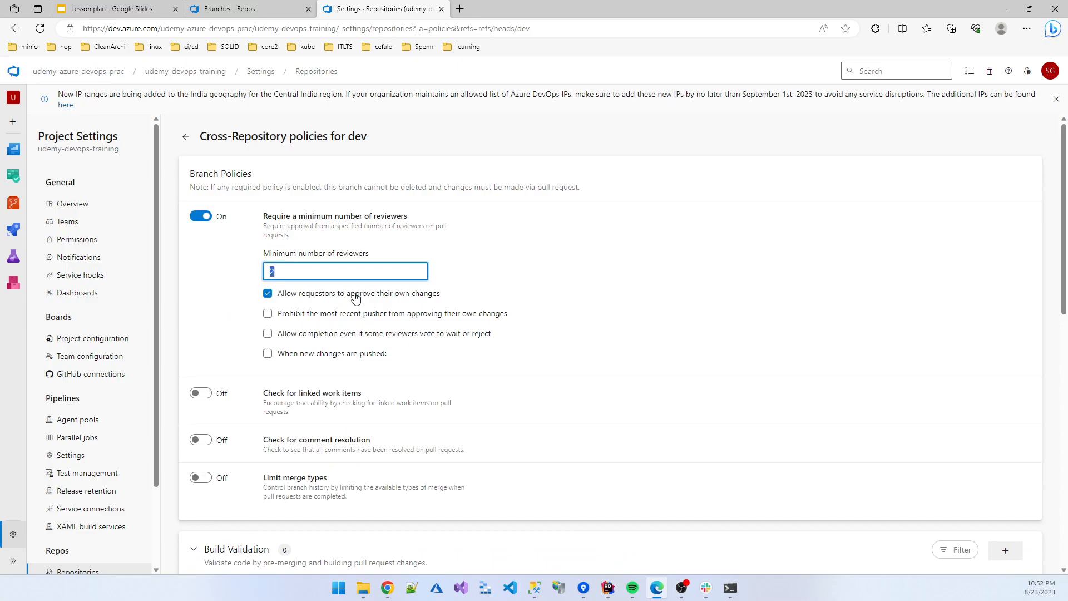
left_click(268, 355)
- Turn on dev's linked work items check as optional and its comment resolution check as required
scroll(286, 287, "down", 2)
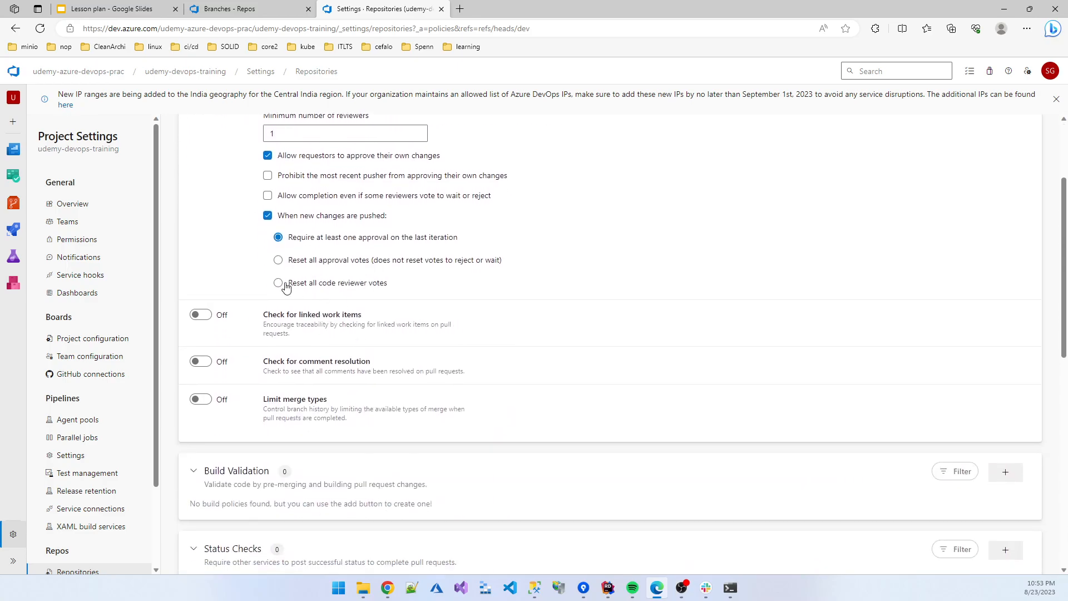
left_click(206, 320)
left_click(270, 395)
left_click(201, 442)
- Turn on the merge type limit for dev and narrow down the allowed merge types
scroll(206, 445, "down", 3)
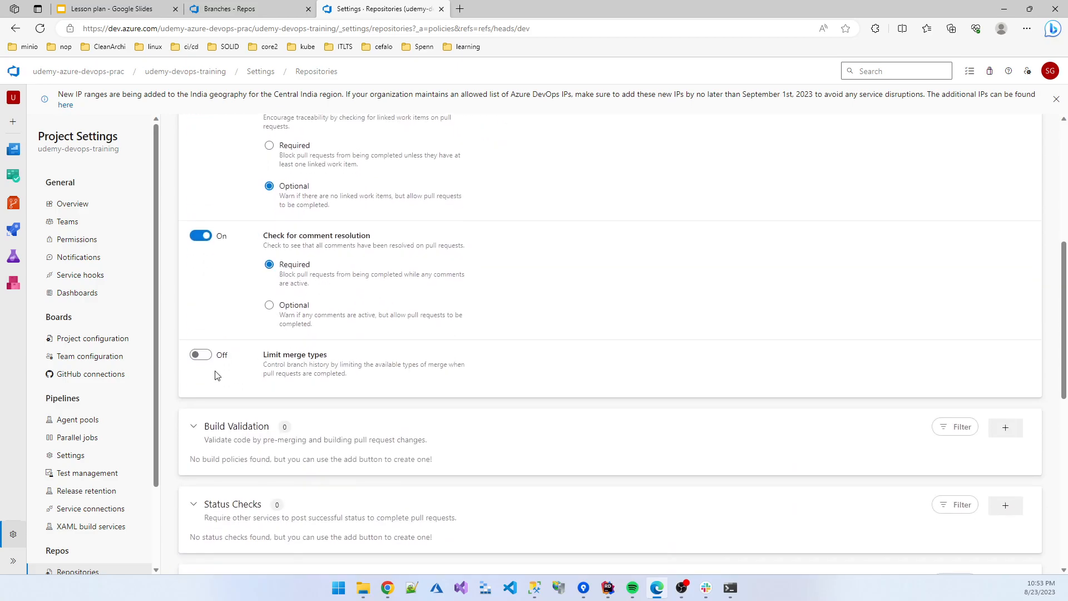
left_click(201, 357)
left_click(490, 452)
left_click(268, 410)
scroll(417, 358, "down", 4)
scroll(501, 398, "up", 10)
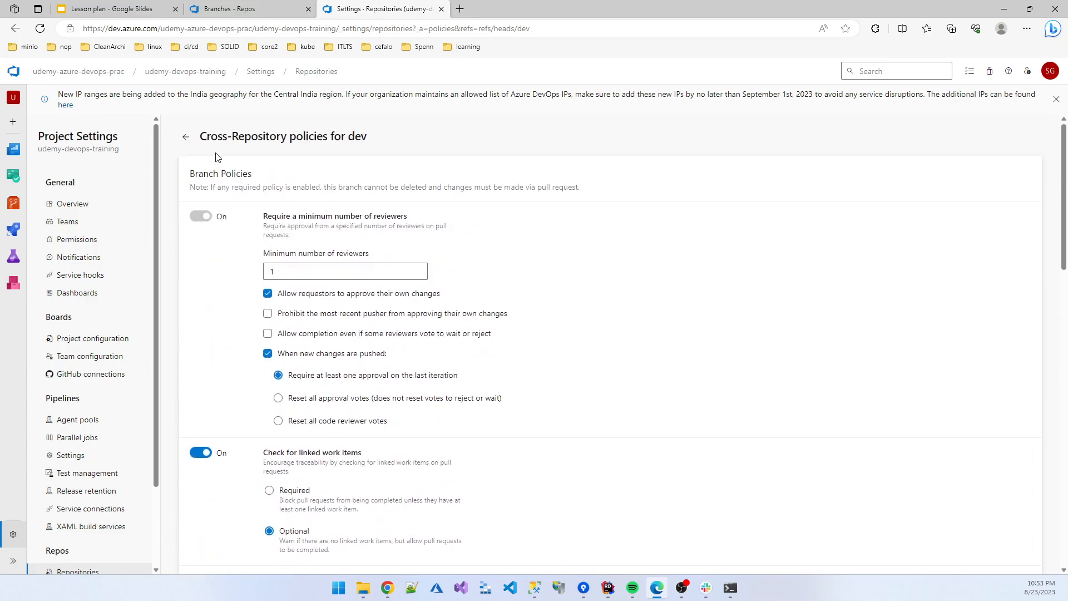
- Return to the policies for all repositories and add branch protection for branches matching the pattern main
left_click(186, 136)
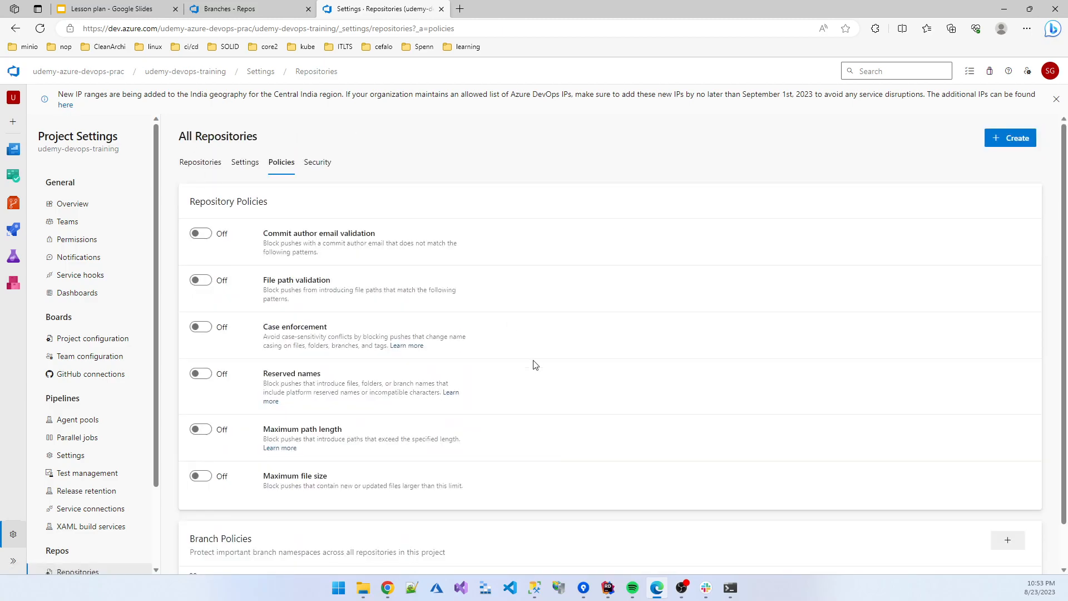
scroll(534, 363, "down", 1)
left_click(1007, 494)
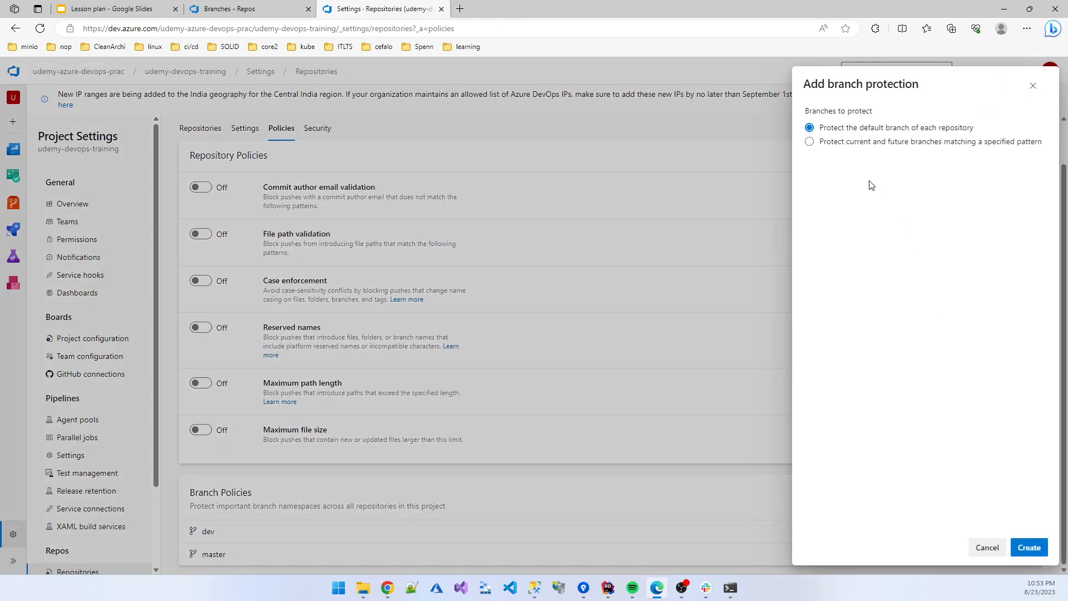
left_click(845, 143)
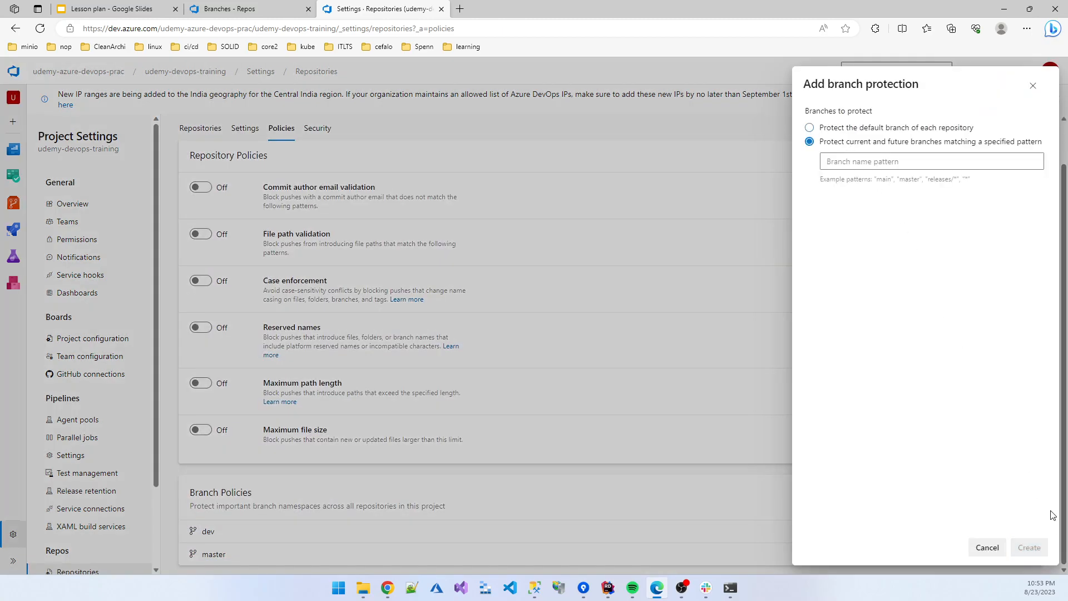
left_click(907, 161)
type("main")
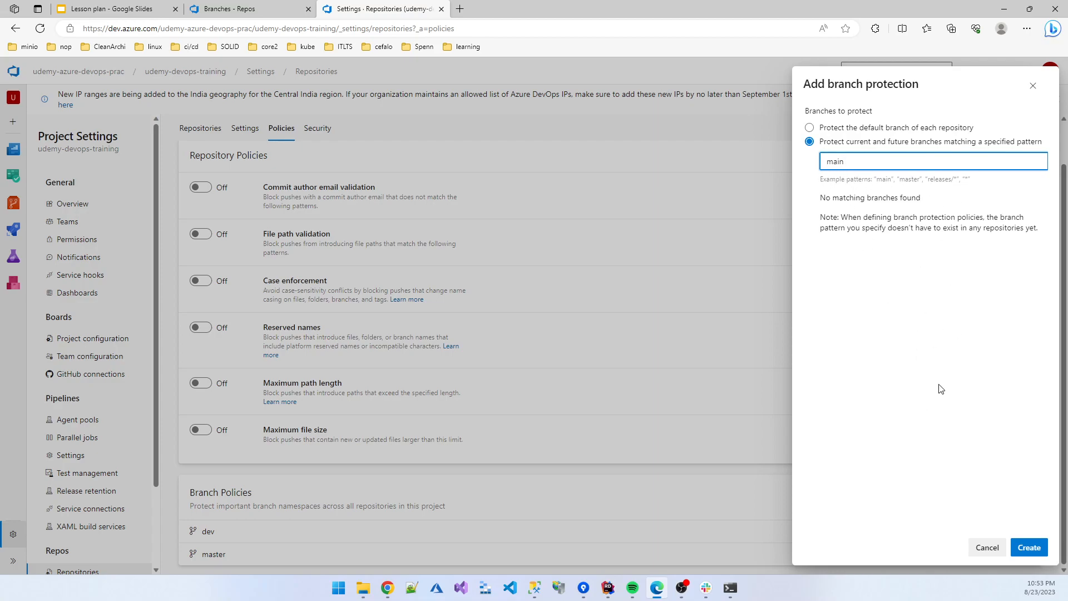
left_click_drag(816, 205, 923, 204)
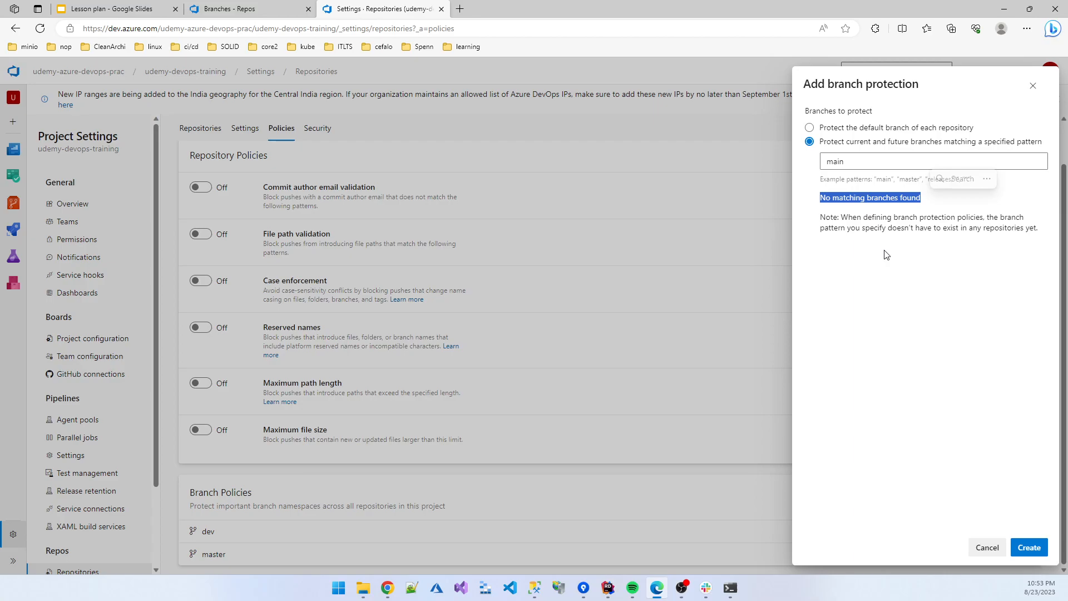
left_click(899, 370)
left_click(1028, 547)
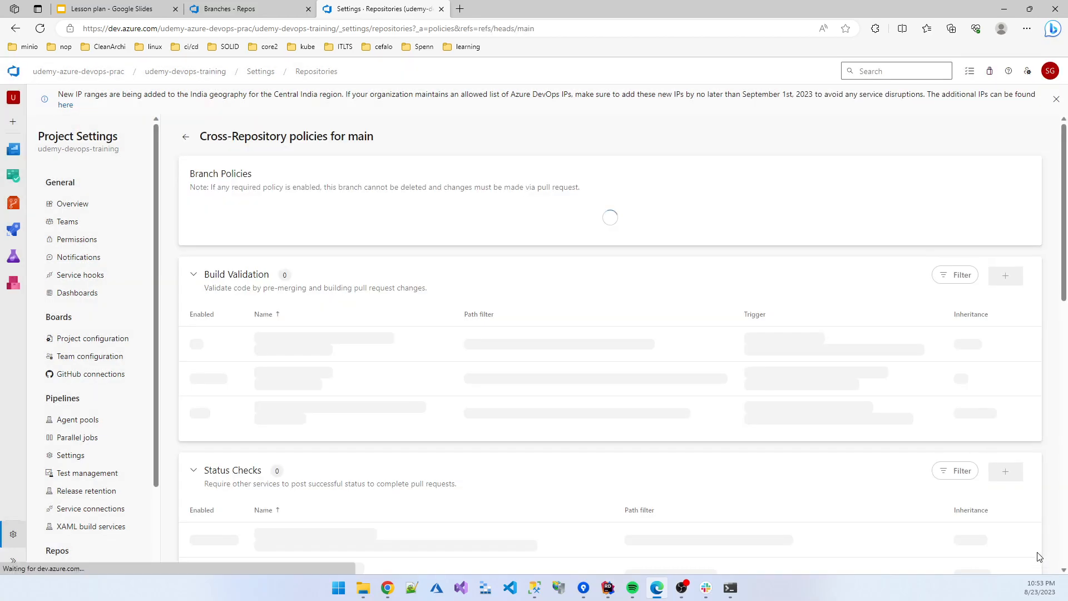
- For main, require a minimum of 1 reviewer, allow requestors to approve their own changes, and require one approval on the last iteration after new pushes
scroll(446, 312, "down", 4)
scroll(446, 311, "up", 5)
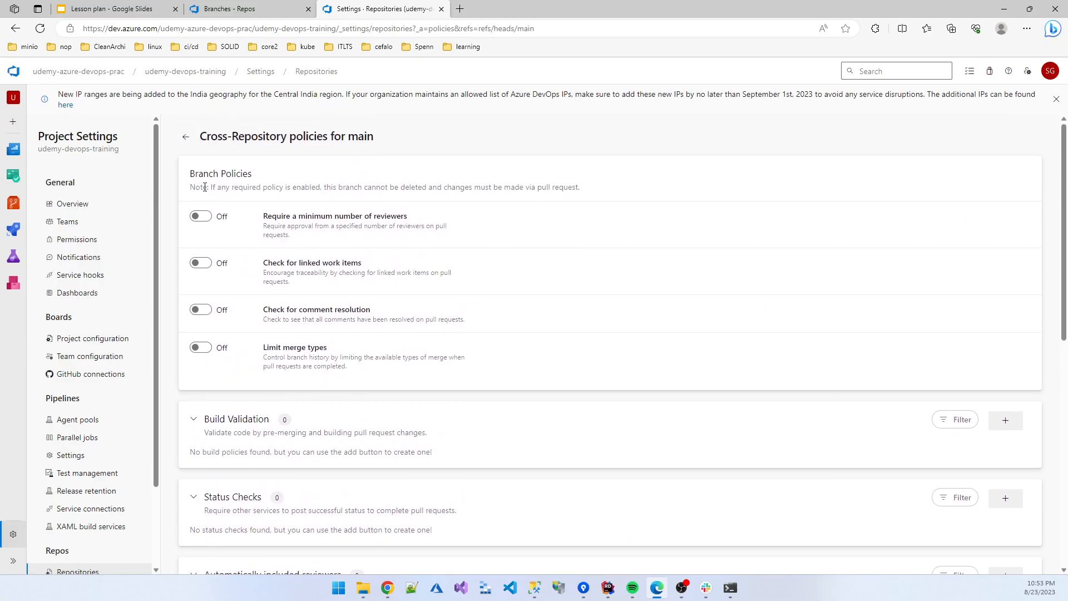
left_click(212, 218)
key("Tab")
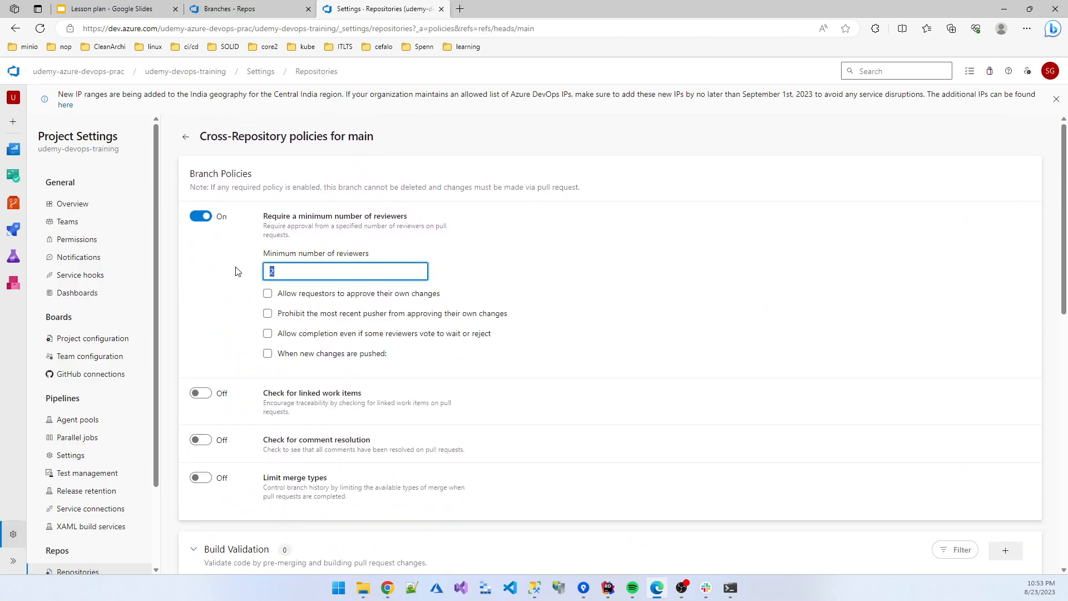
type("1")
left_click(268, 293)
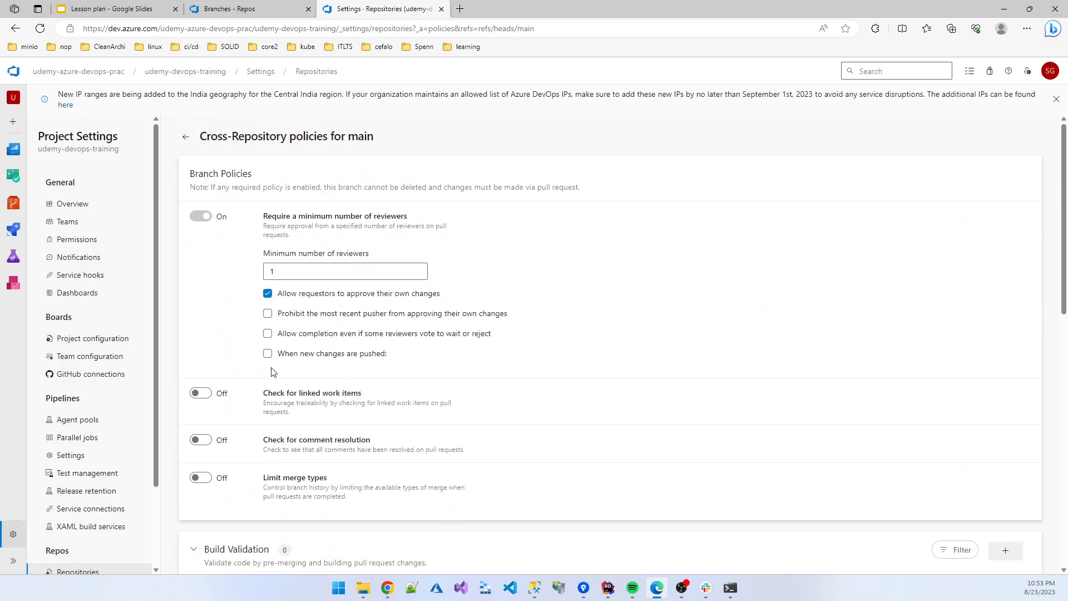
left_click(267, 354)
- Turn on main's linked work items check as optional and its comment resolution check as required
scroll(310, 382, "down", 1)
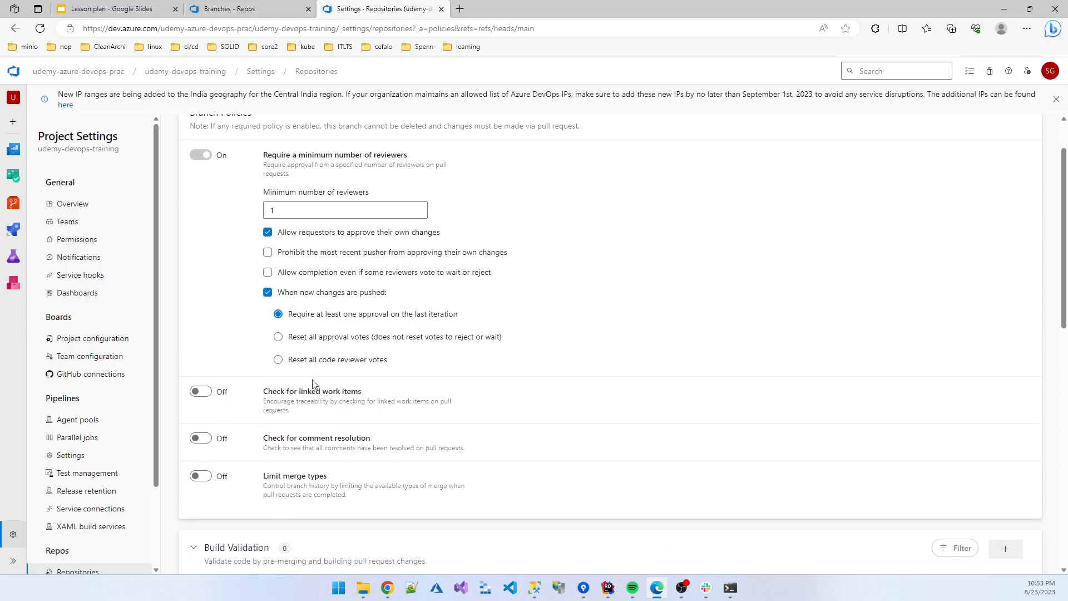
left_click(211, 385)
left_click(269, 461)
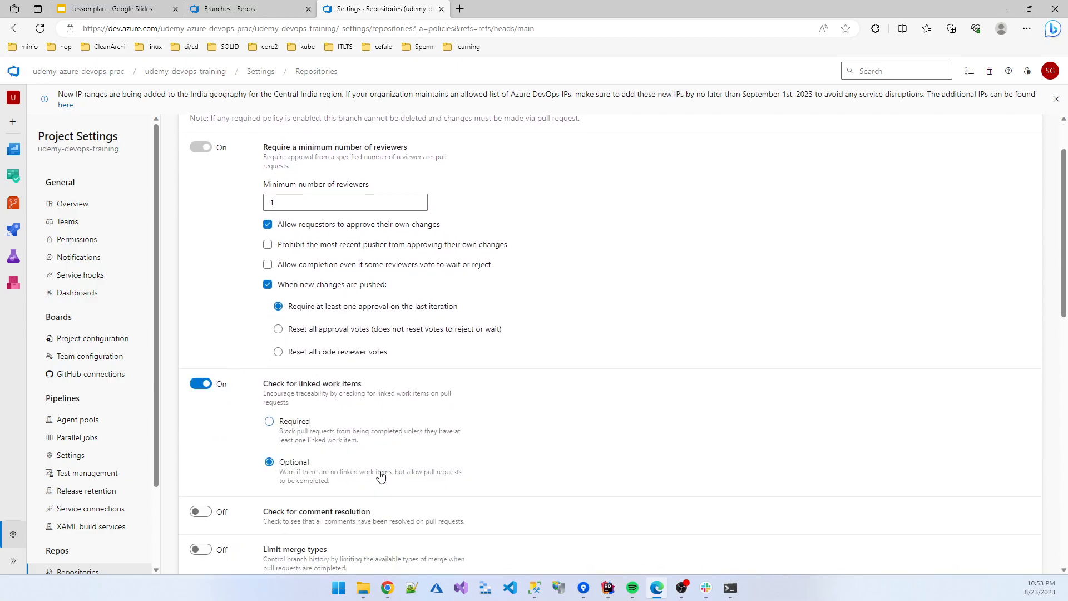
scroll(303, 414, "down", 2)
left_click(201, 375)
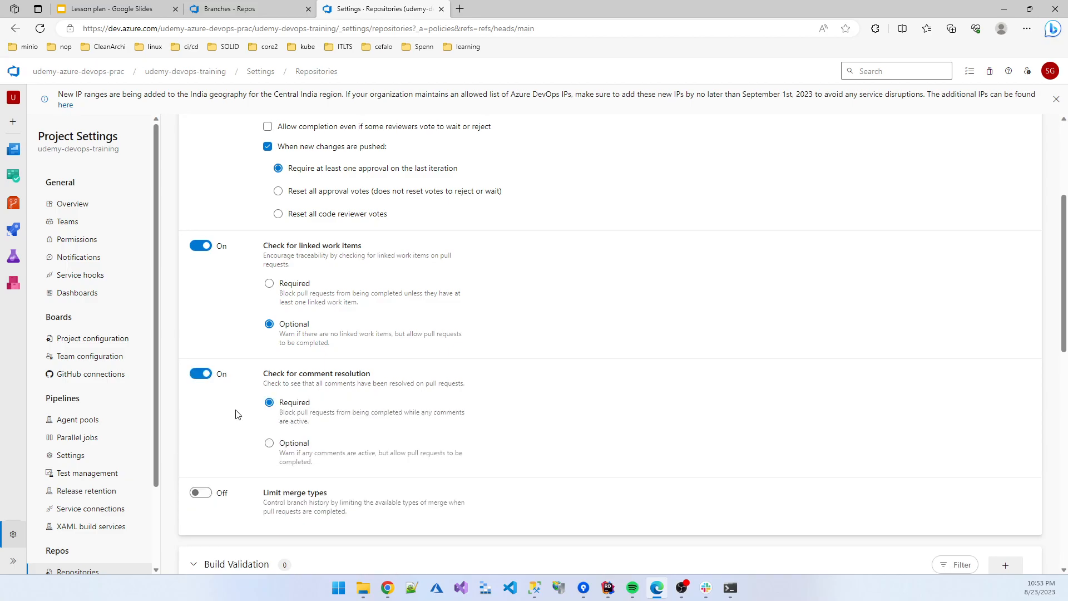
- Limit main's allowed merge types to basic merge (no fast-forward) only, and return to the policies for all repositories
left_click(200, 492)
scroll(378, 394, "down", 3)
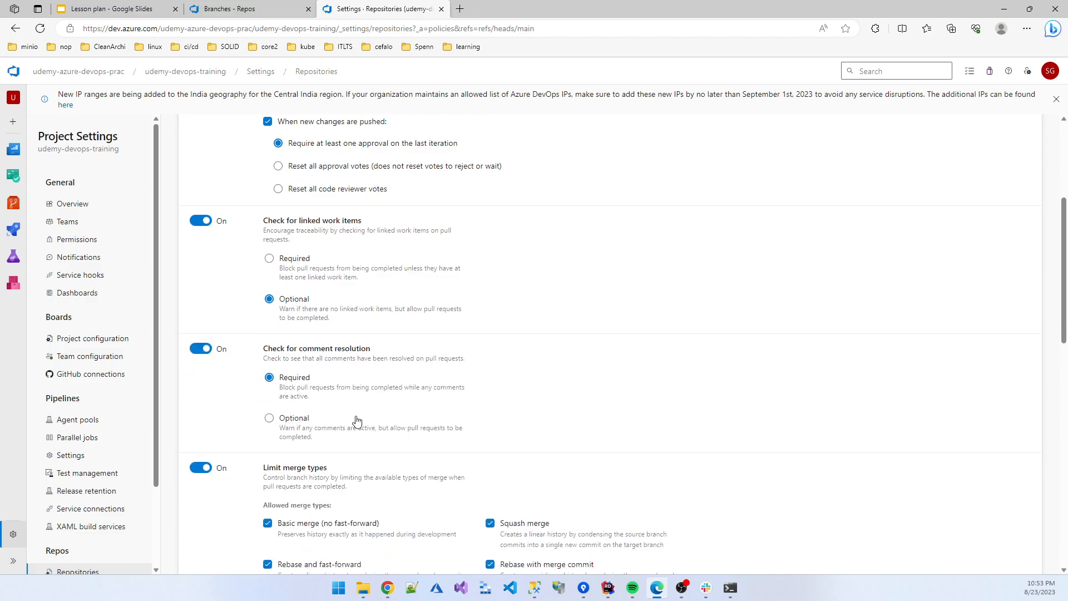
left_click(489, 340)
left_click(490, 382)
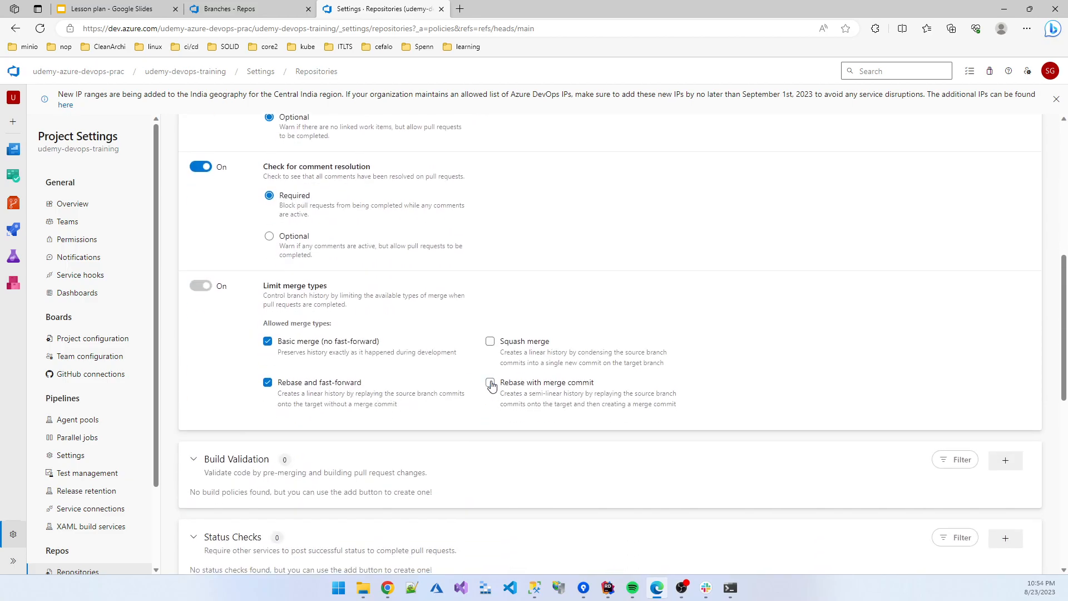
left_click(268, 382)
scroll(460, 386, "down", 3)
scroll(460, 386, "up", 10)
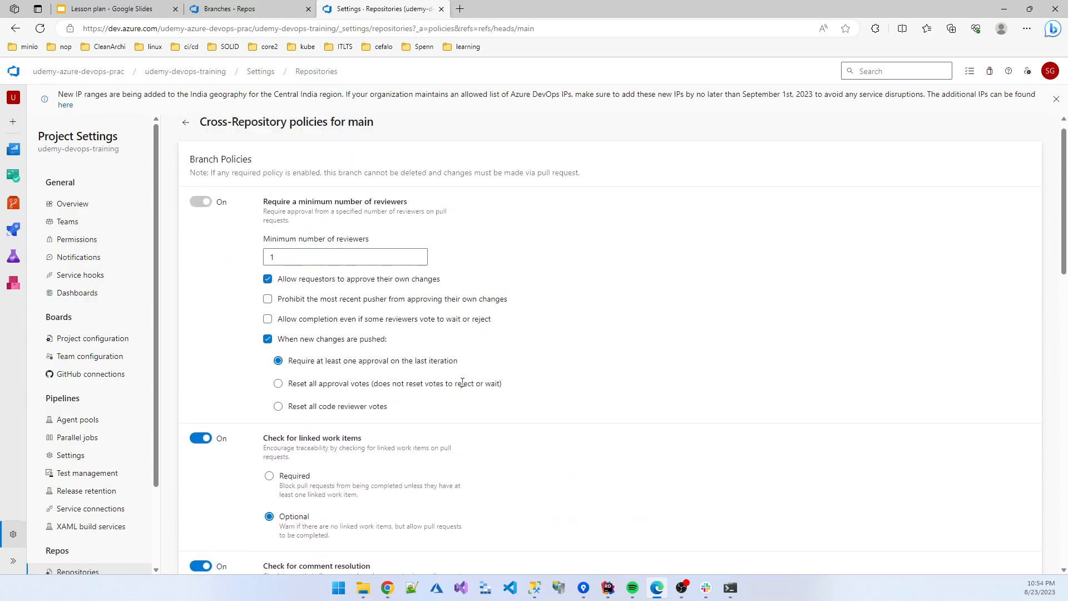
left_click(186, 136)
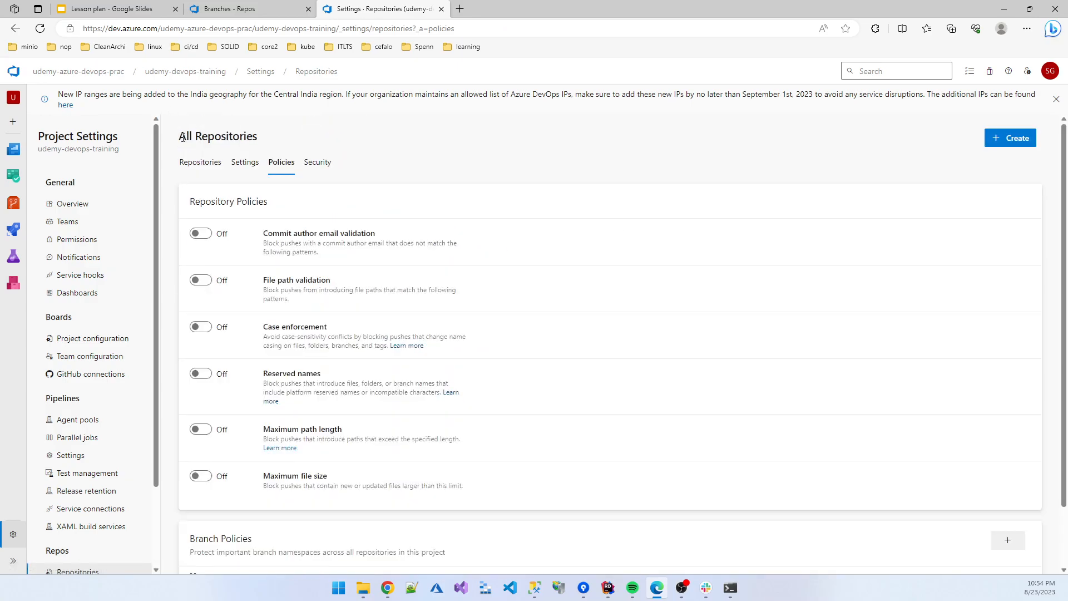
scroll(476, 371, "down", 1)
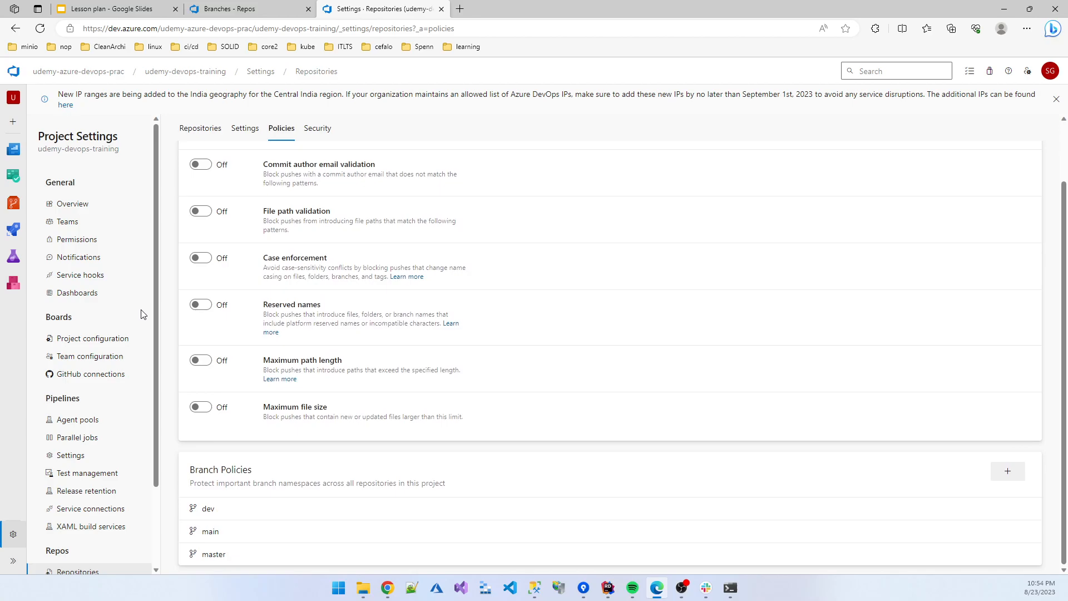
- Reload the udemy_backend_api branches page and review the branch policies of master, from reviewer requirements to merge types
left_click(240, 4)
left_click(37, 29)
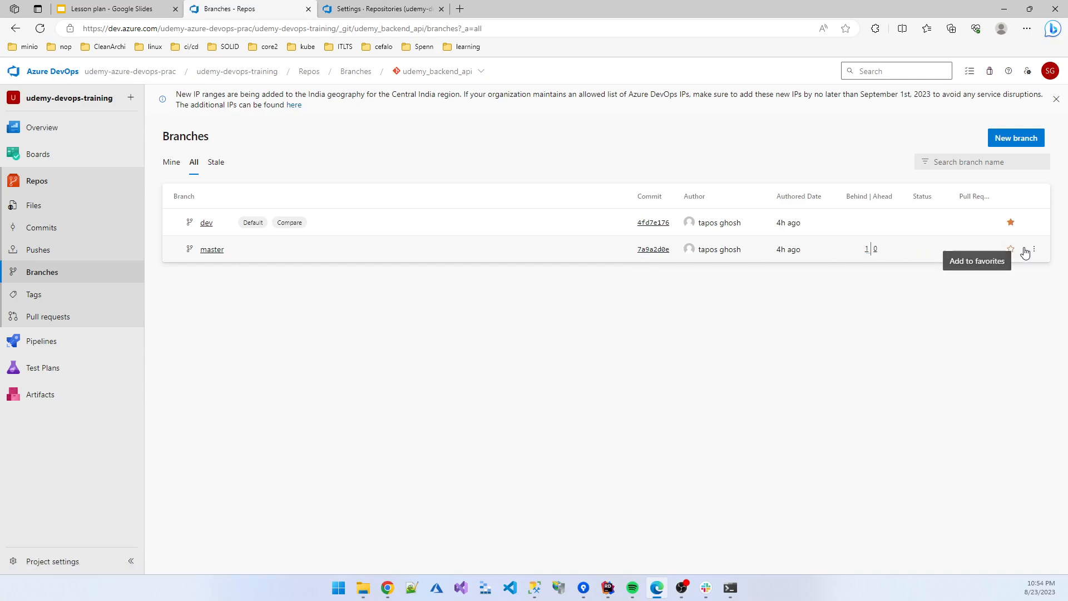
left_click(1028, 252)
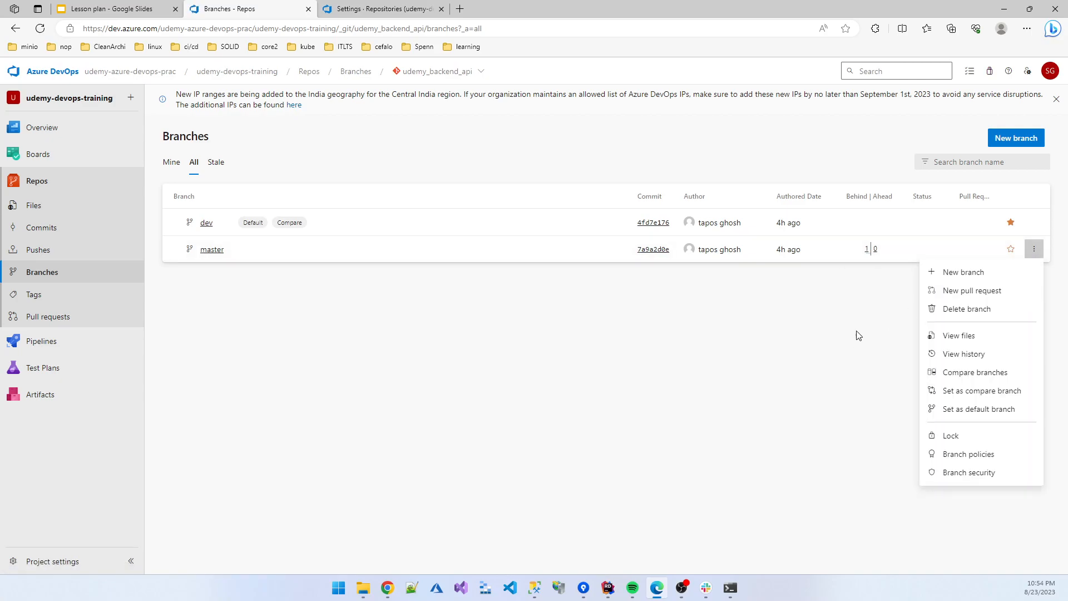
left_click(966, 459)
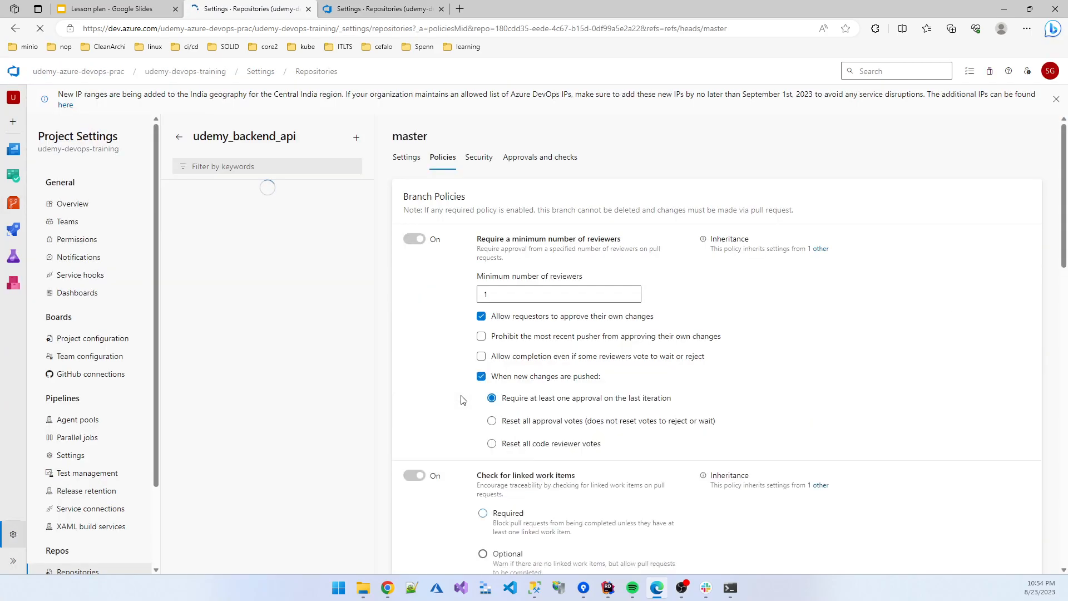
scroll(493, 354, "down", 7)
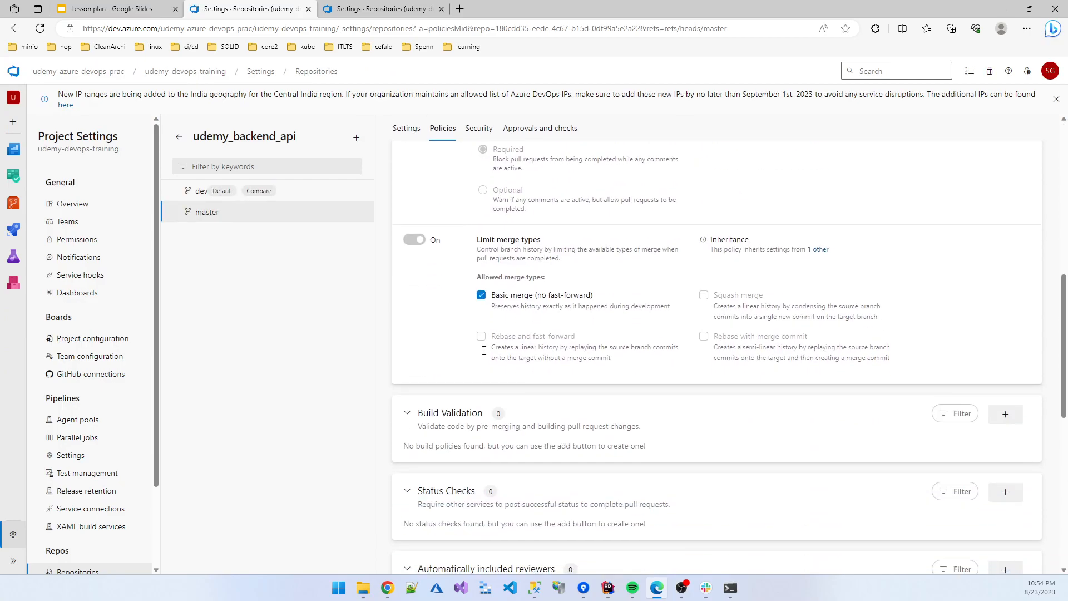
scroll(493, 354, "up", 8)
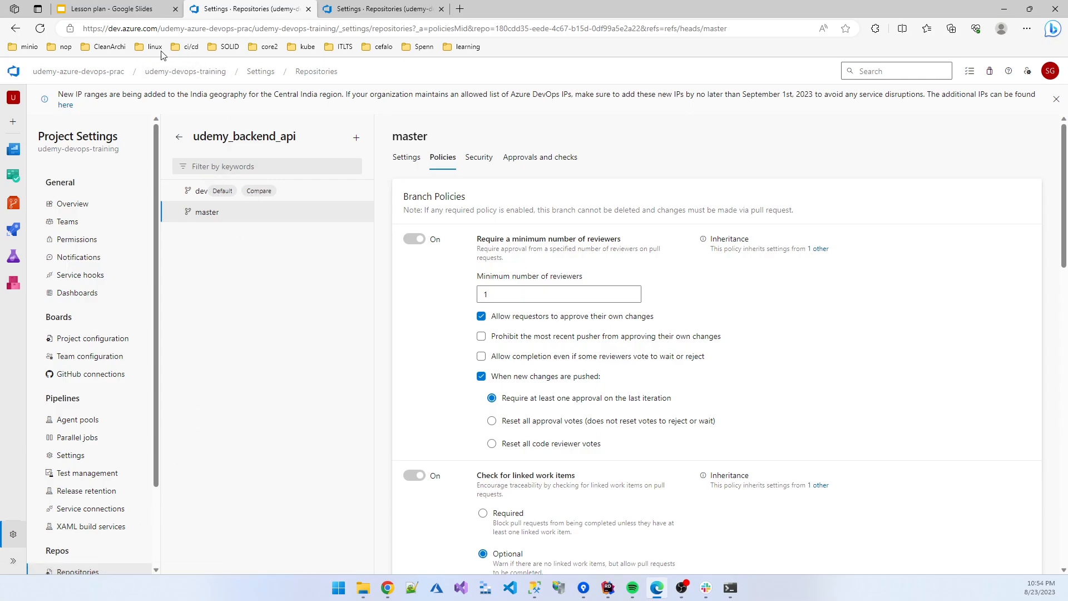
- Switch to the for-testing repository's branches and examine the branch policies of its master branch
mouse_move(13, 203)
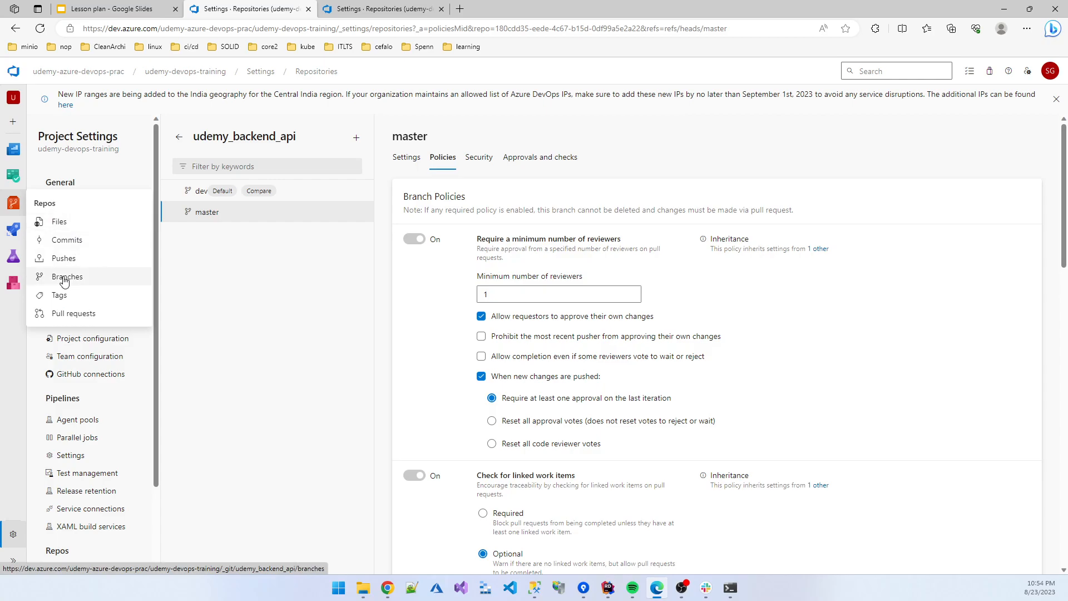
left_click(106, 277)
left_click(481, 72)
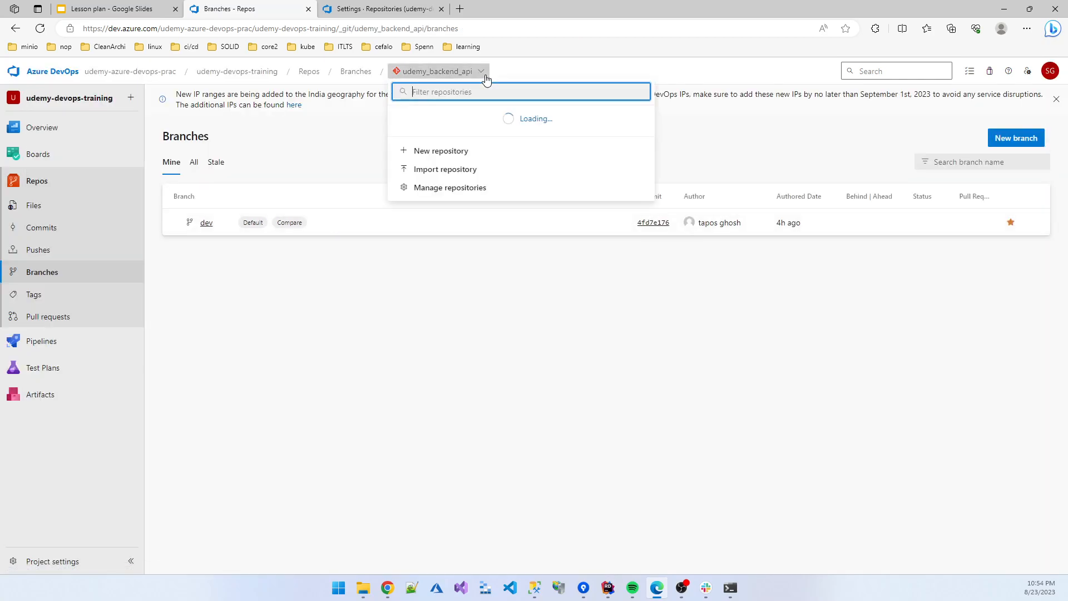
left_click(438, 118)
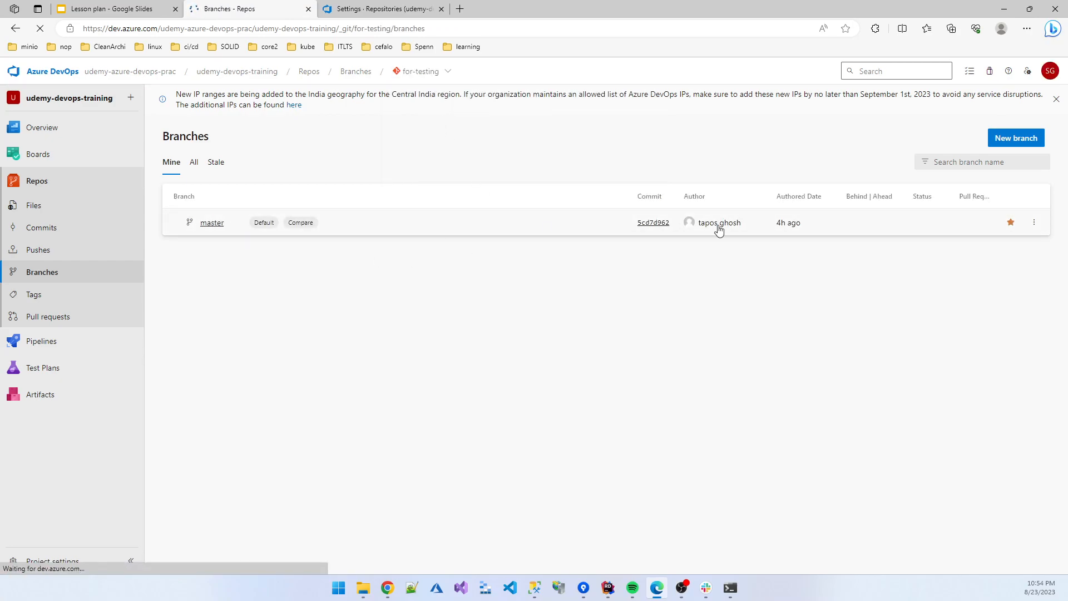
left_click(1032, 225)
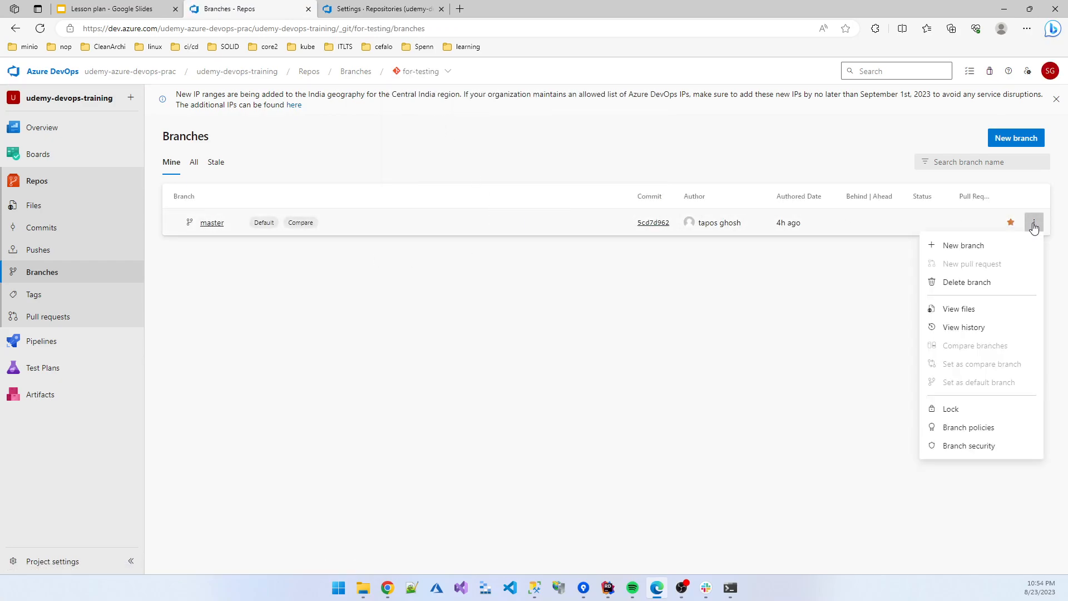
left_click(939, 429)
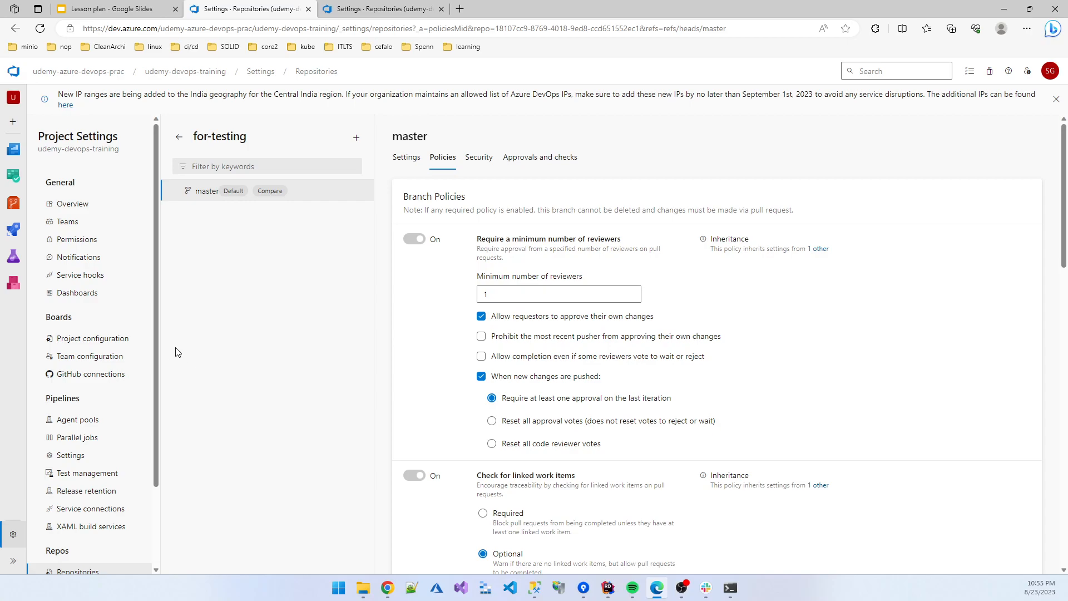
left_click_drag(159, 402, 160, 479)
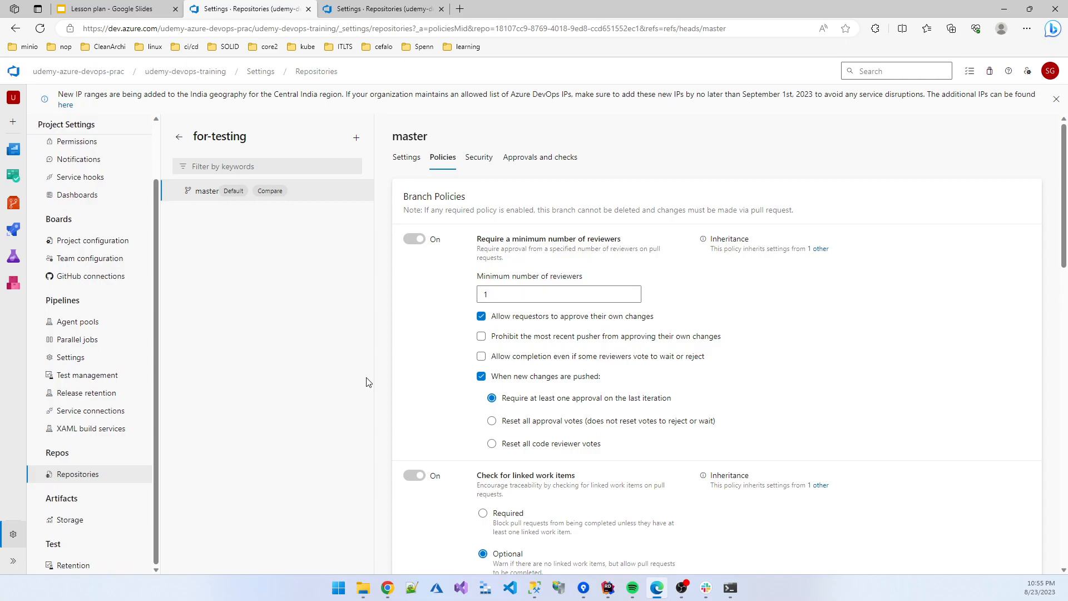